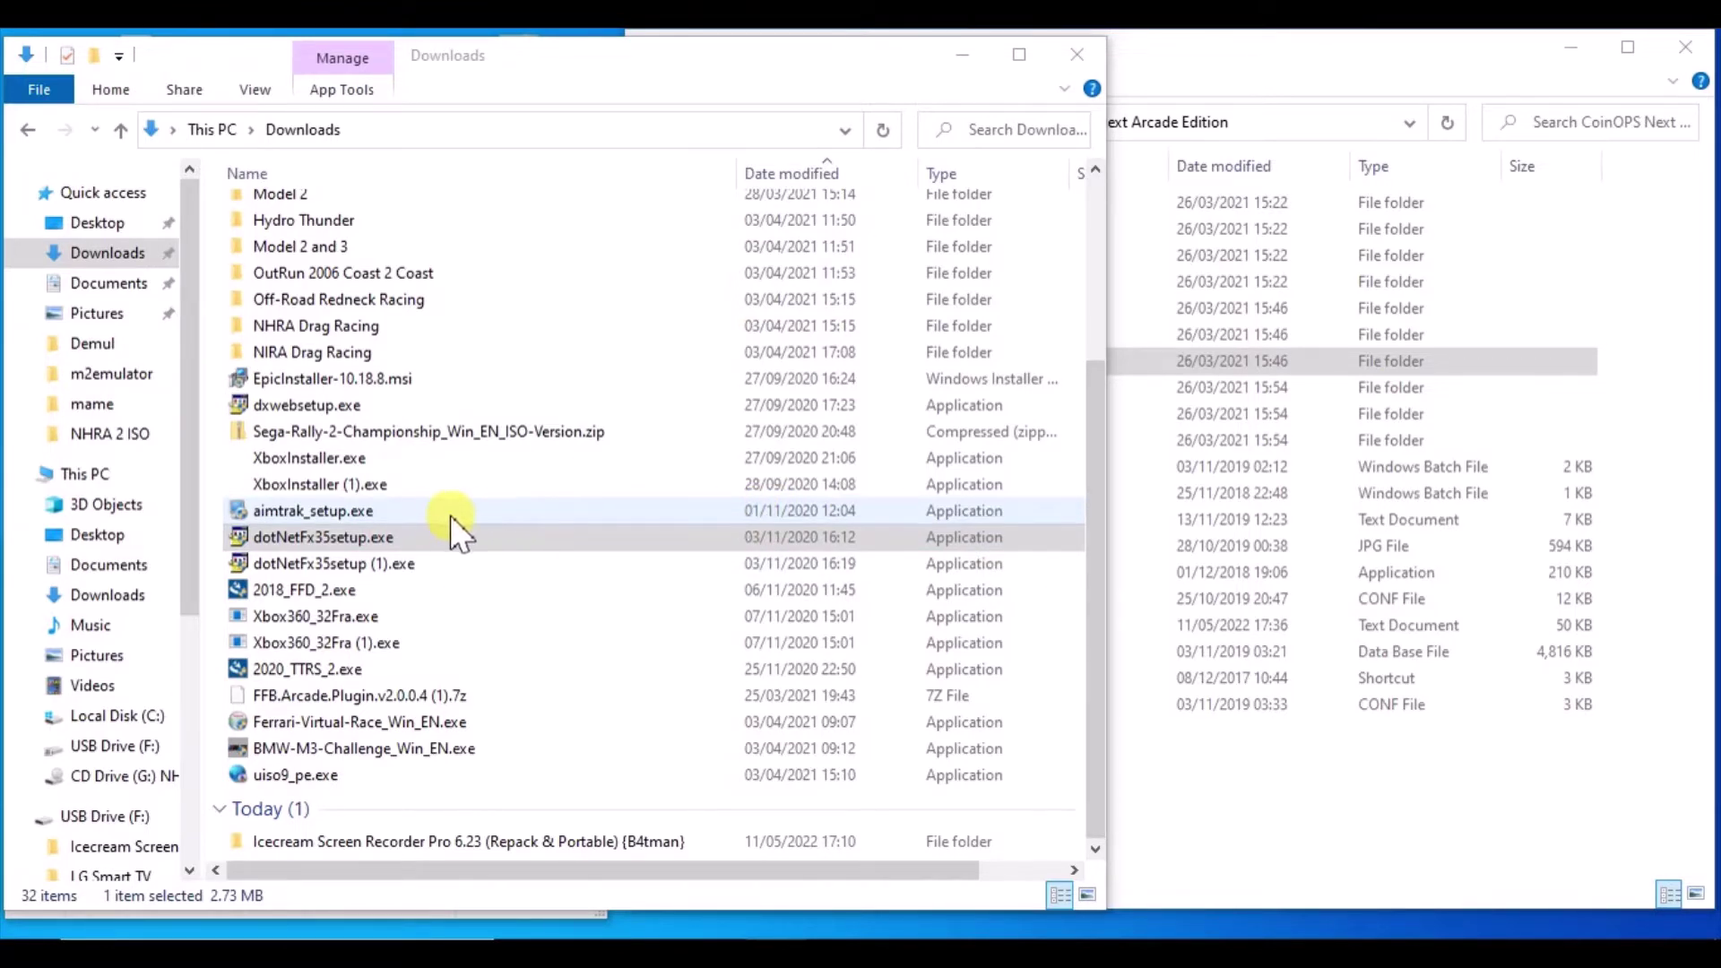
Bring the Downloads window to the front
left_click(388, 548)
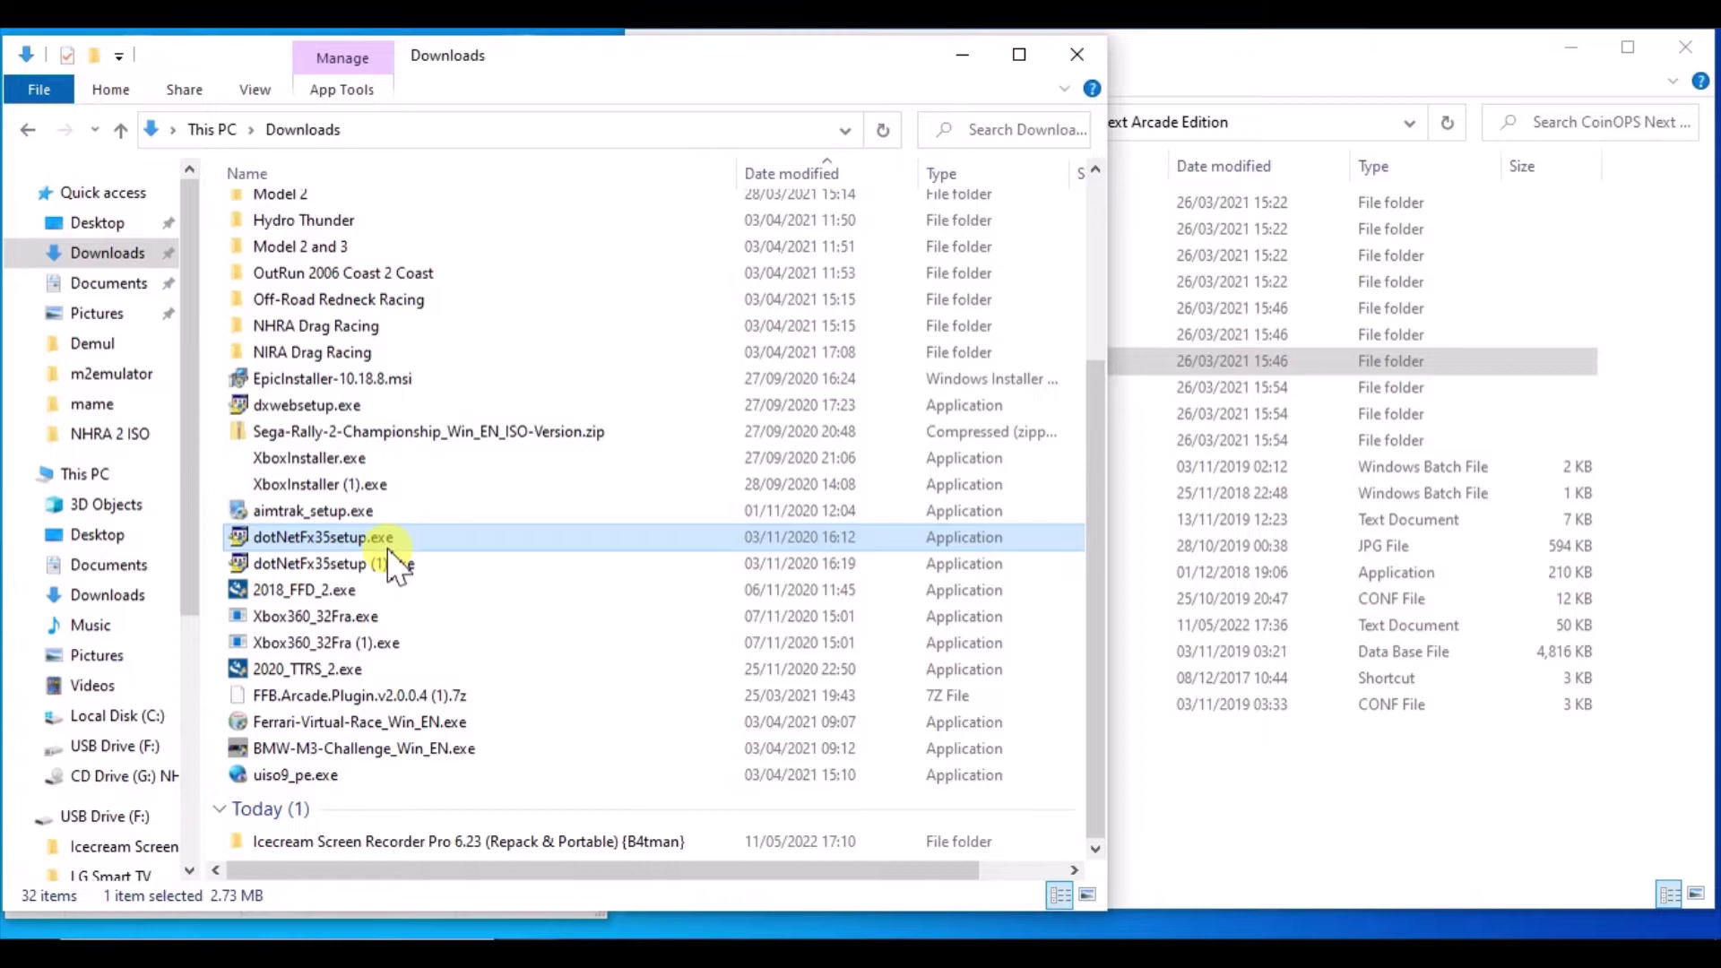
mouse_move(354, 536)
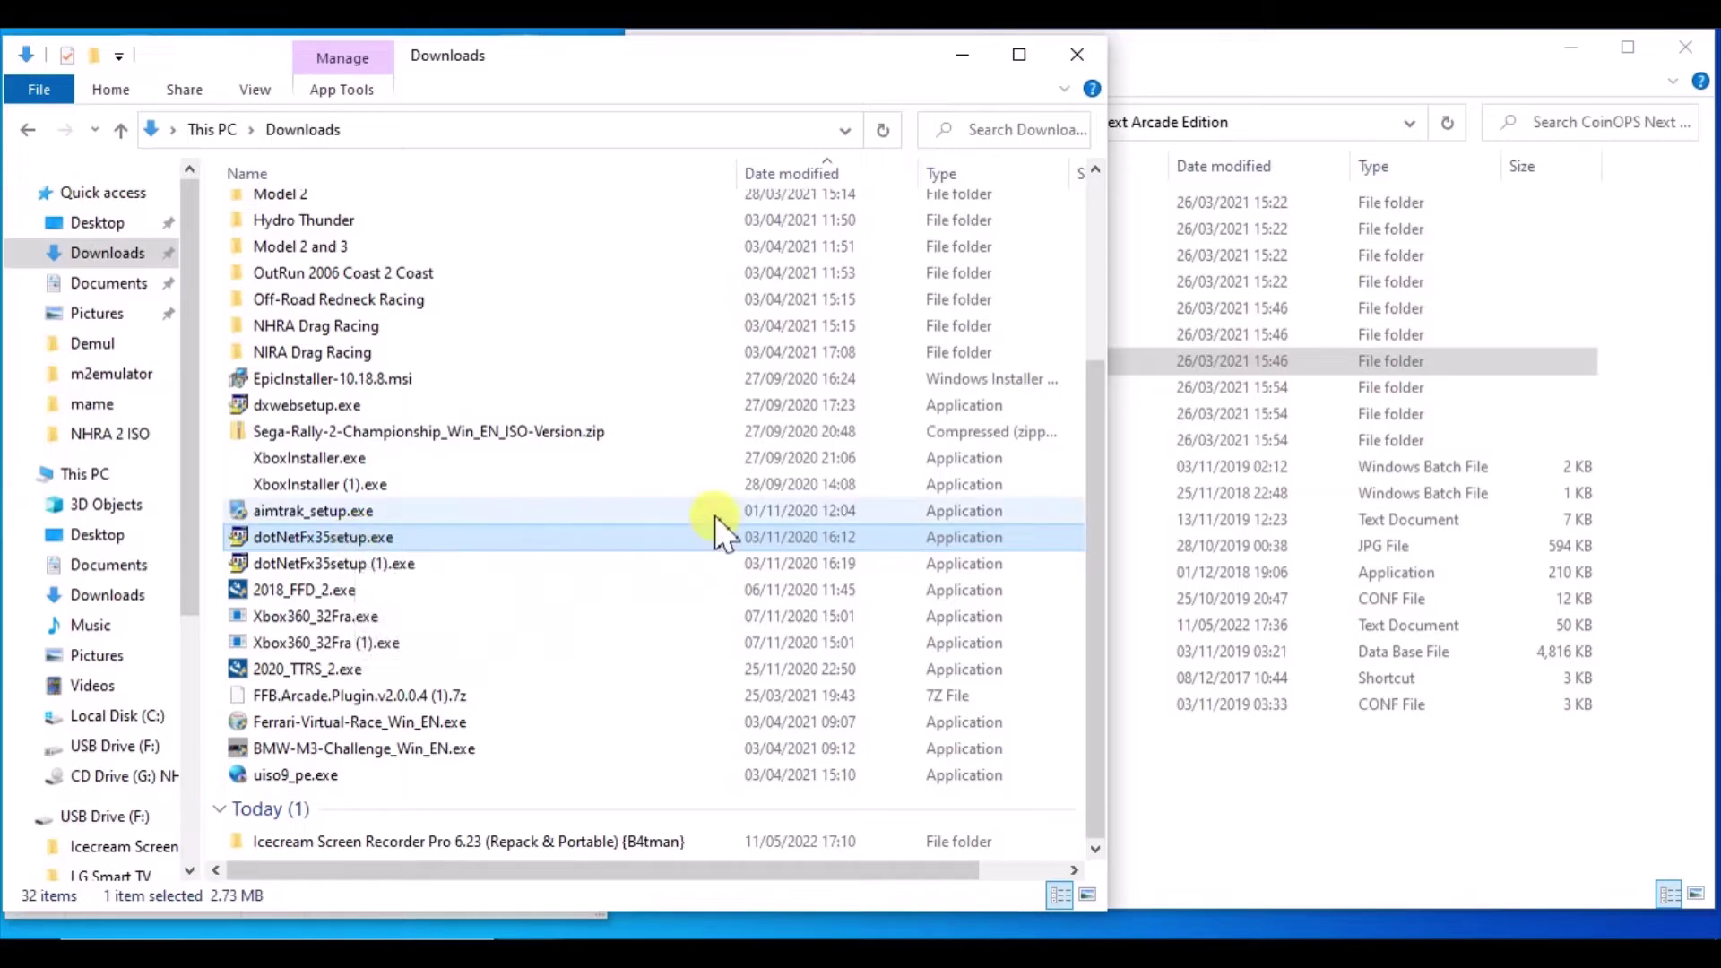
left_click(1090, 229)
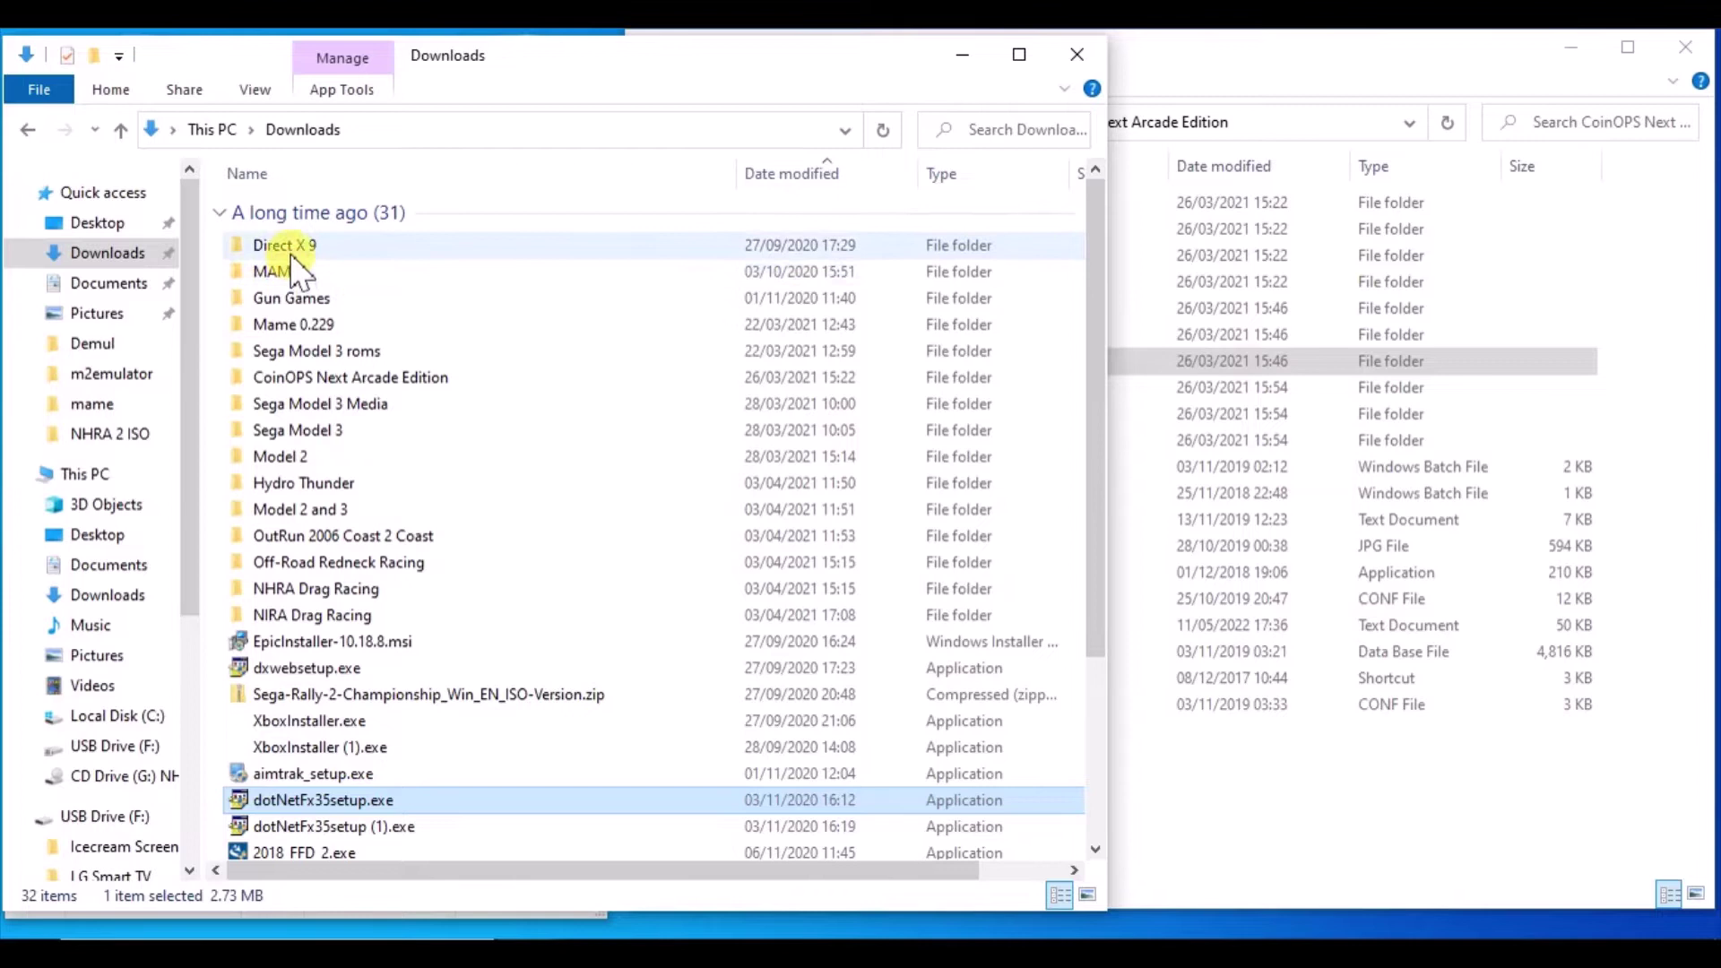
mouse_move(309, 244)
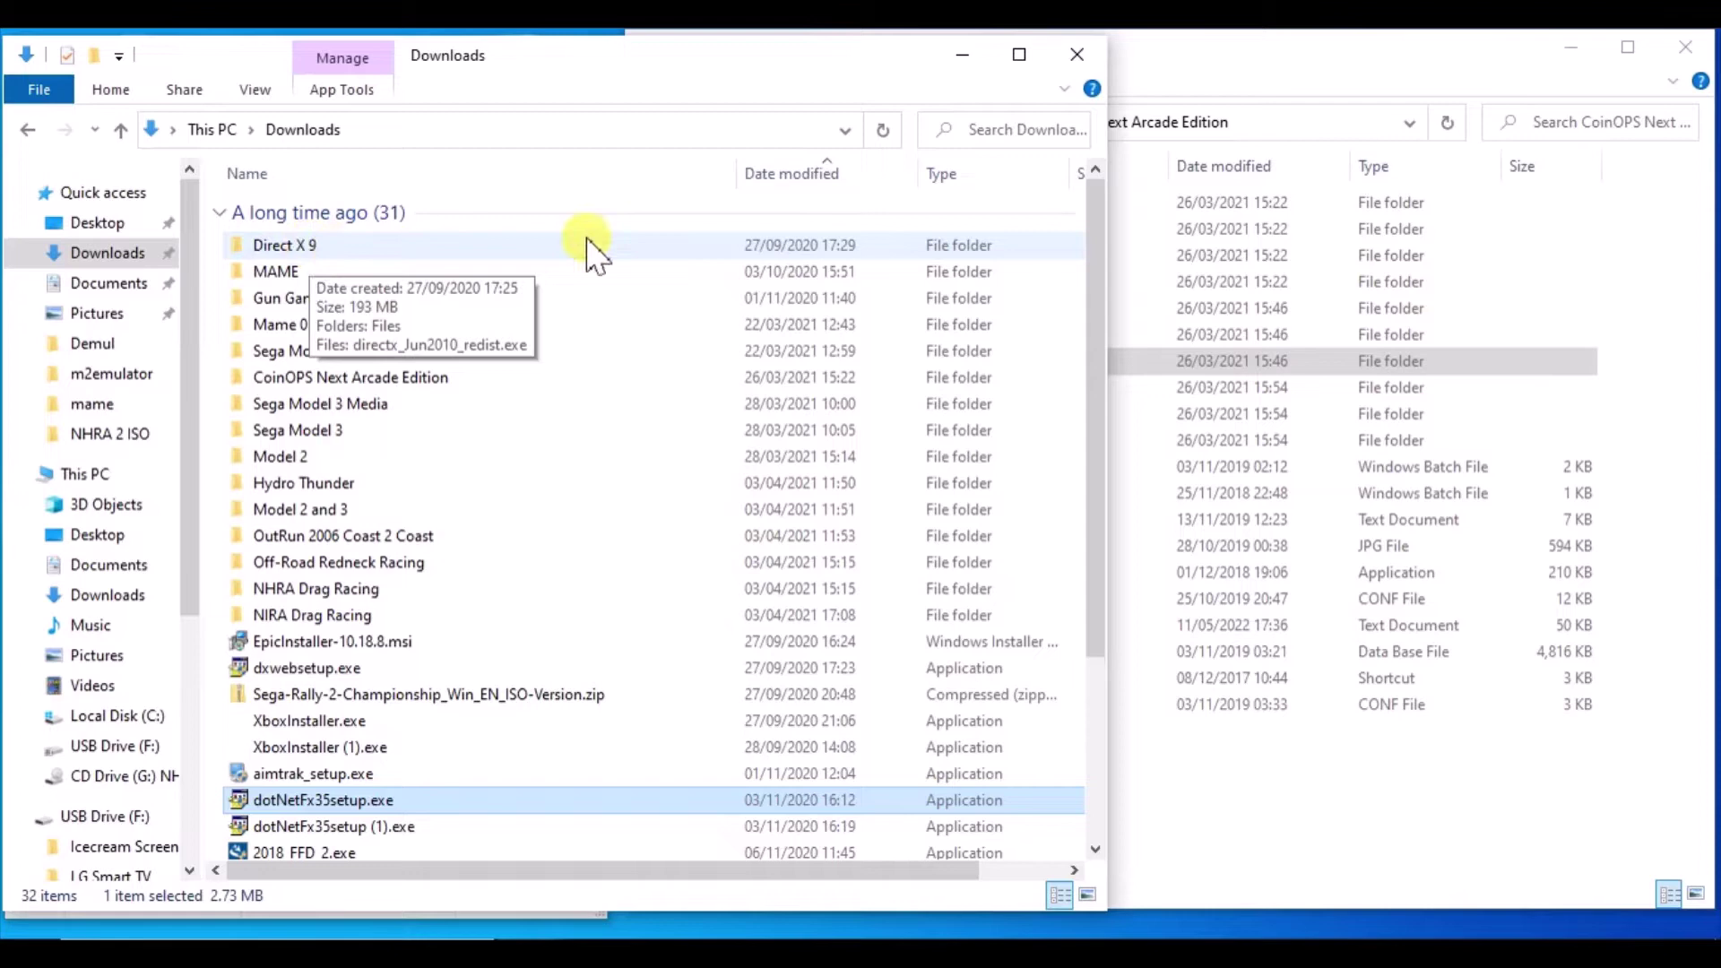
Close Downloads and go to emulators\mame, scrolling to the FFBPlugin files
left_click(1076, 56)
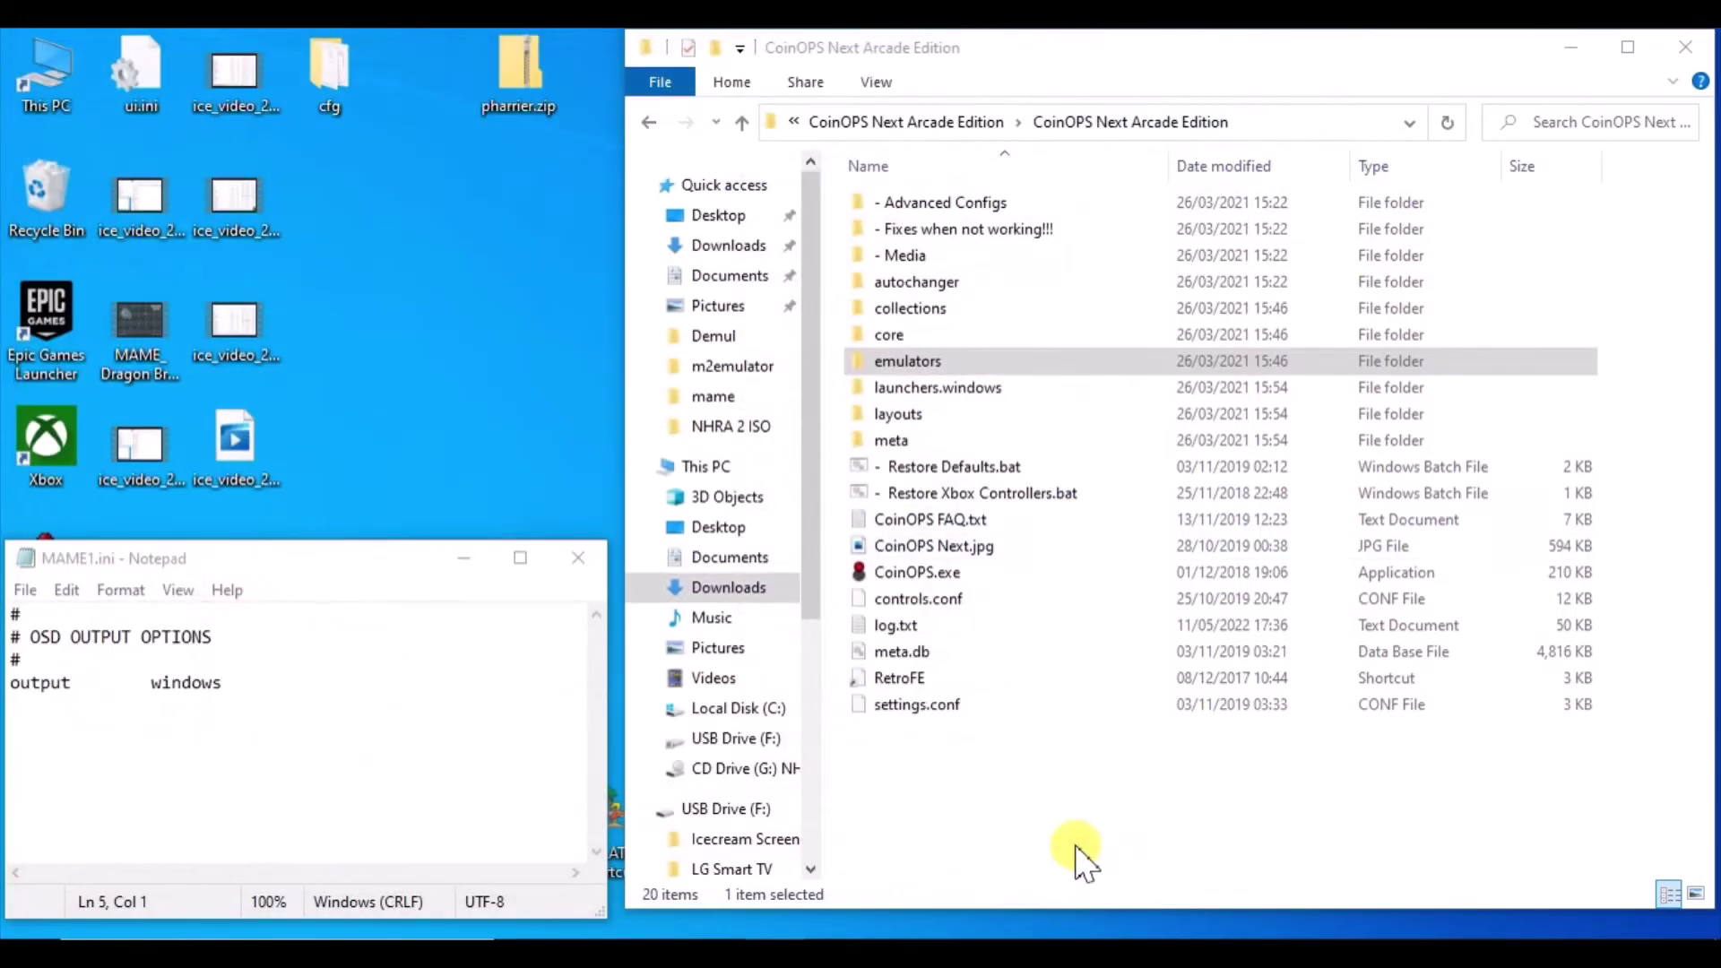
double_click(923, 357)
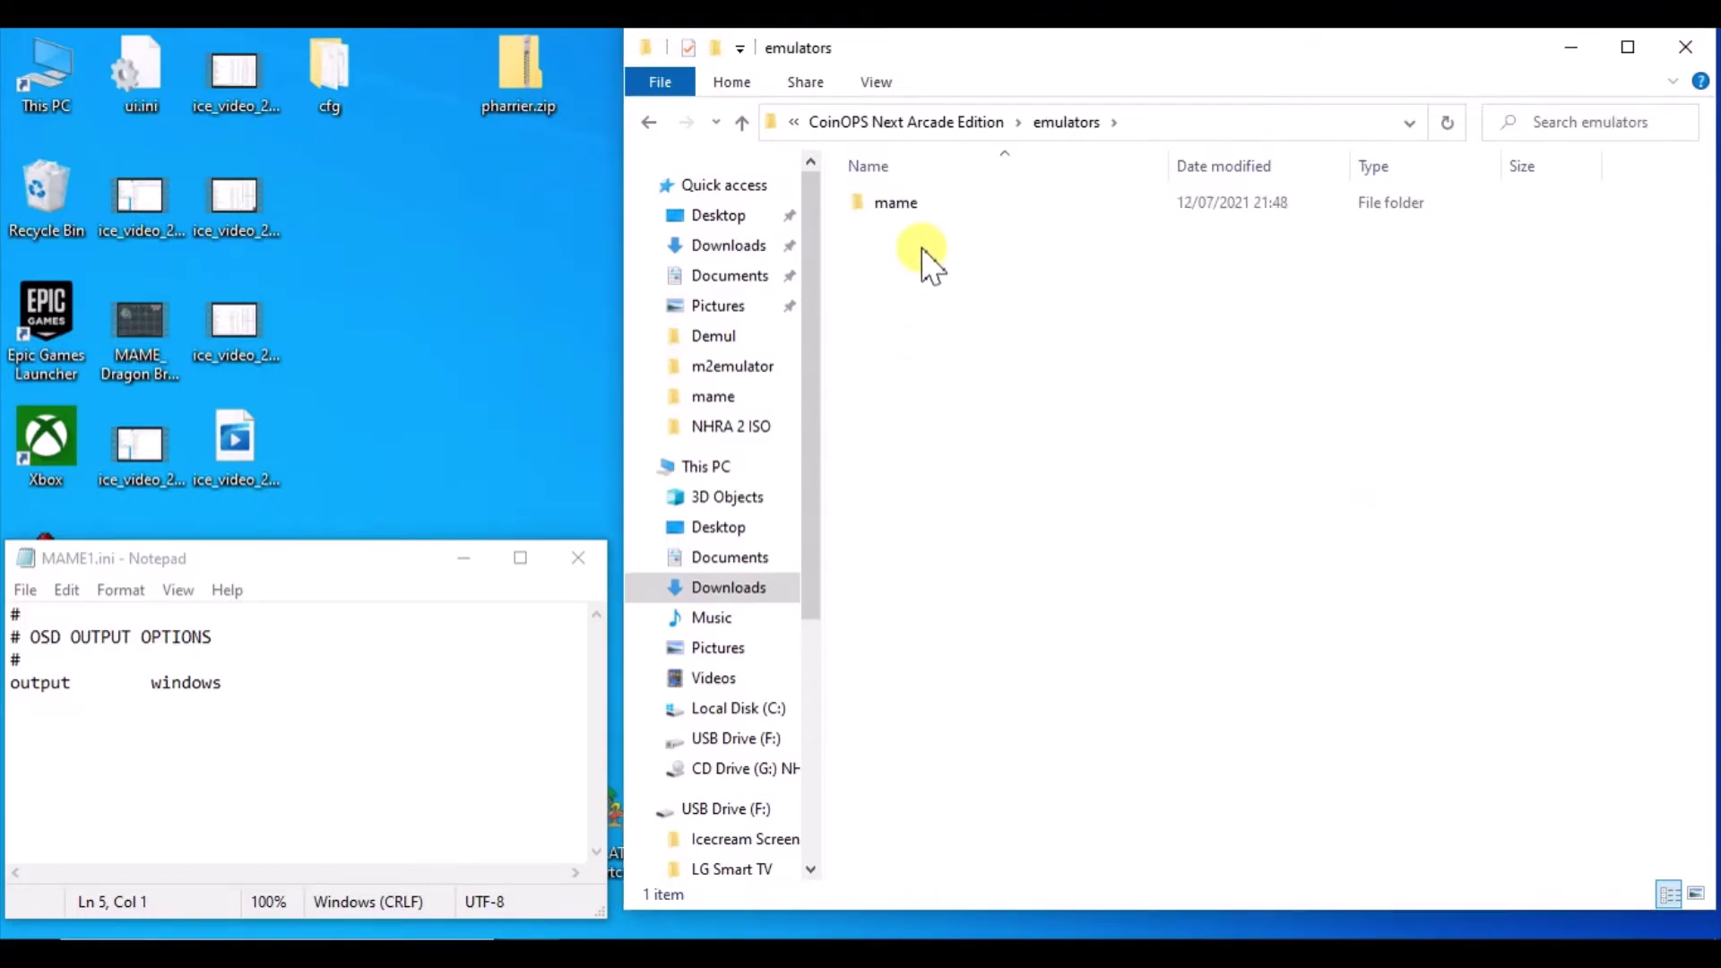
double_click(897, 205)
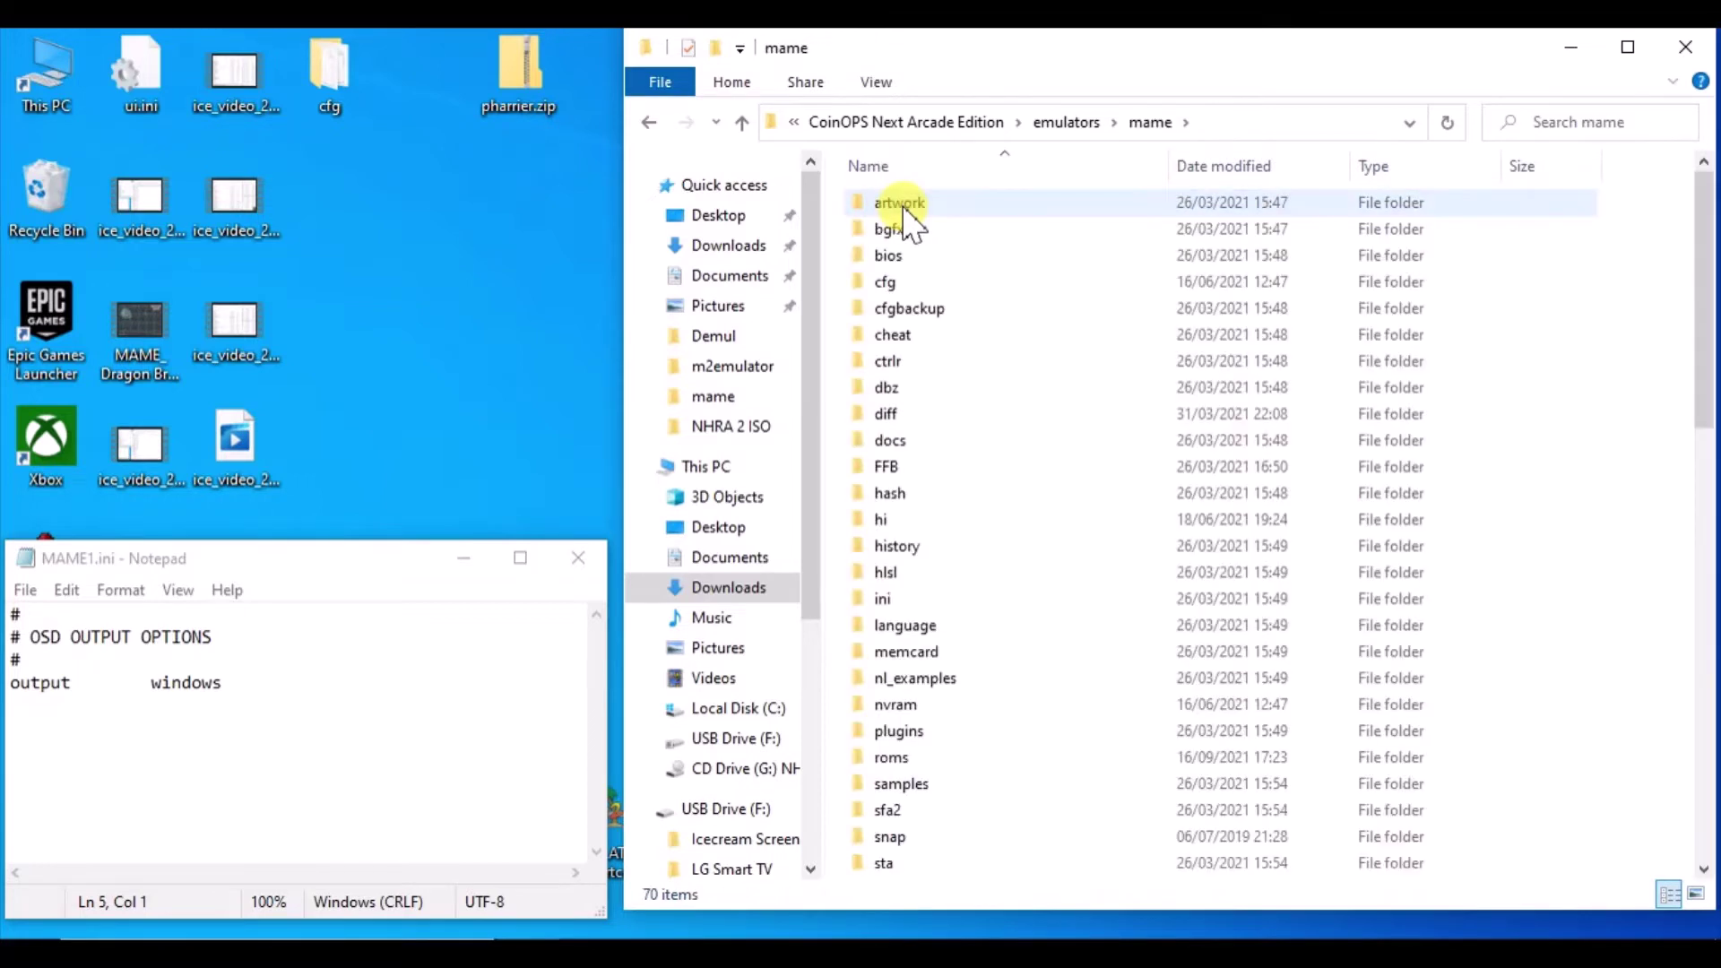
left_click_drag(1703, 304, 1707, 549)
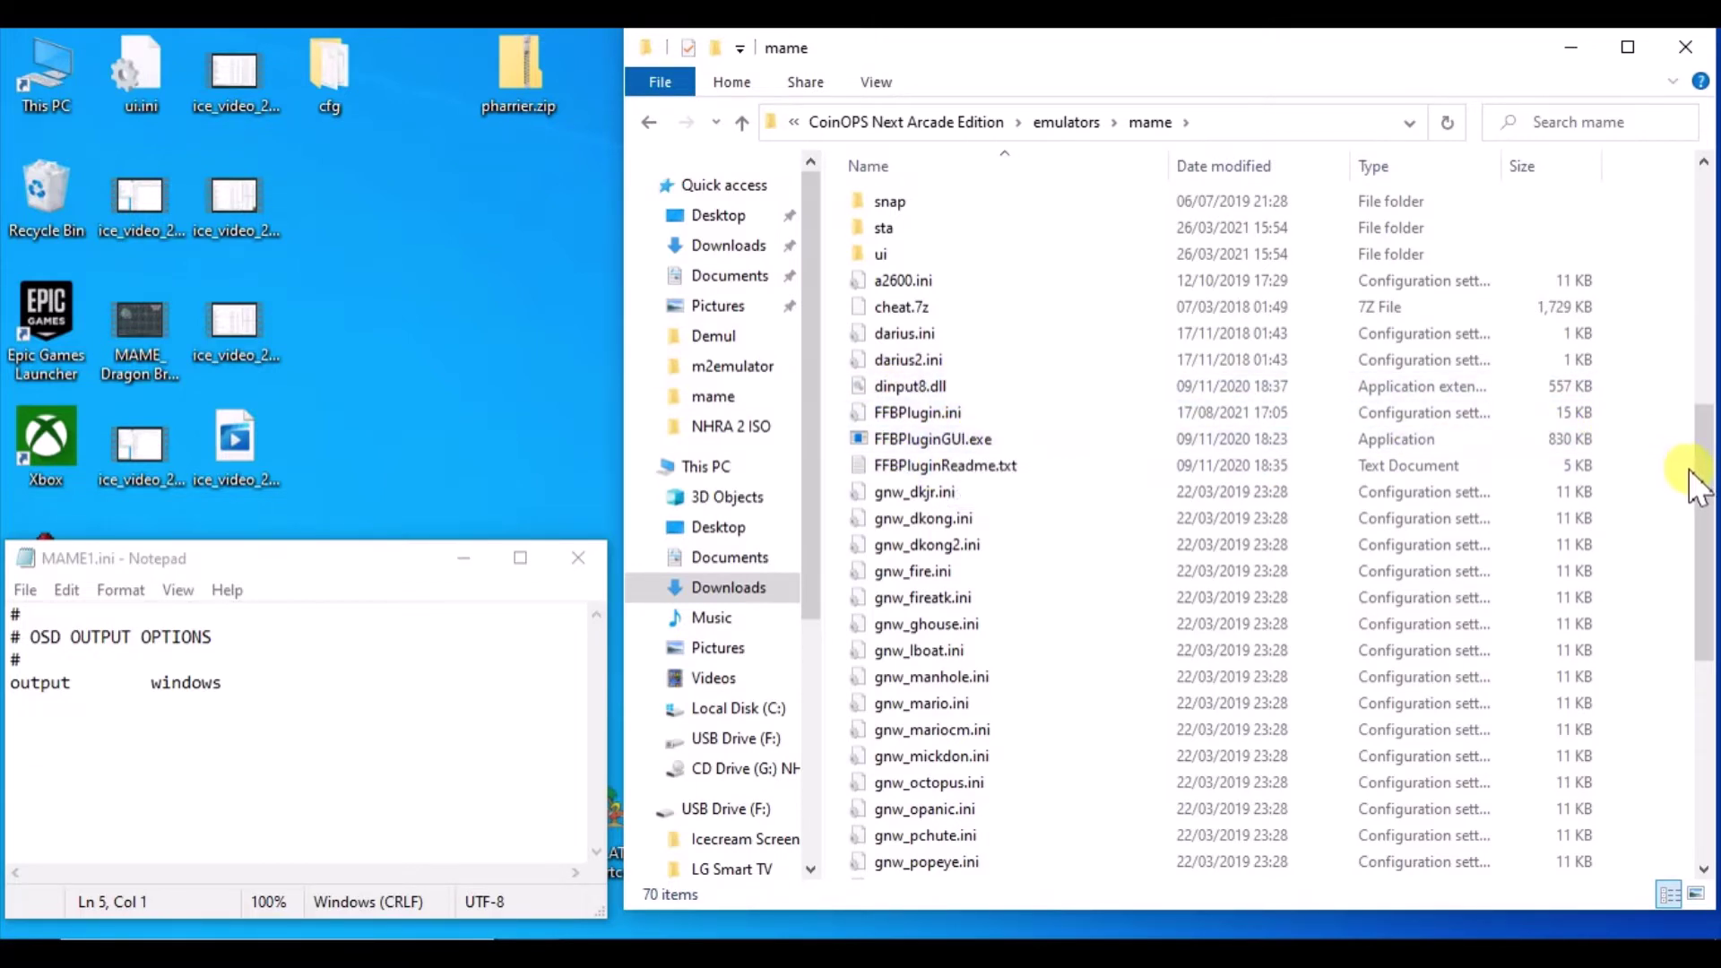
Read FFBPluginReadme.txt in Notepad for its Visual Runtime requirements, then minimise it
double_click(993, 465)
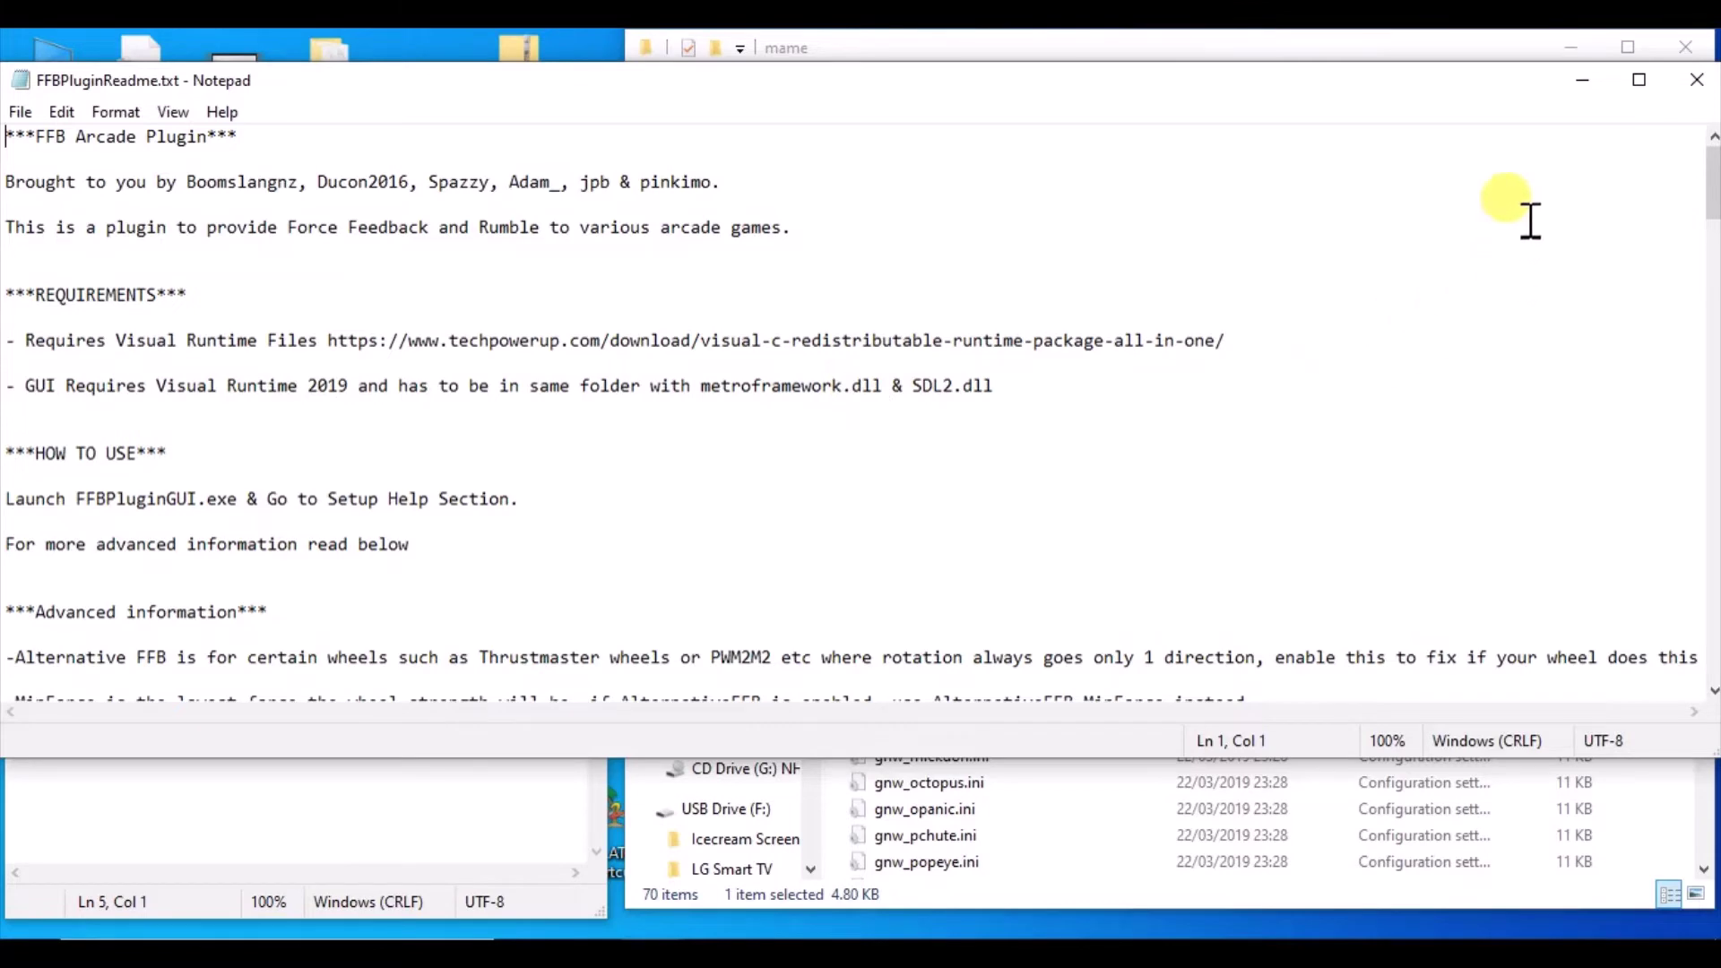
left_click(1582, 79)
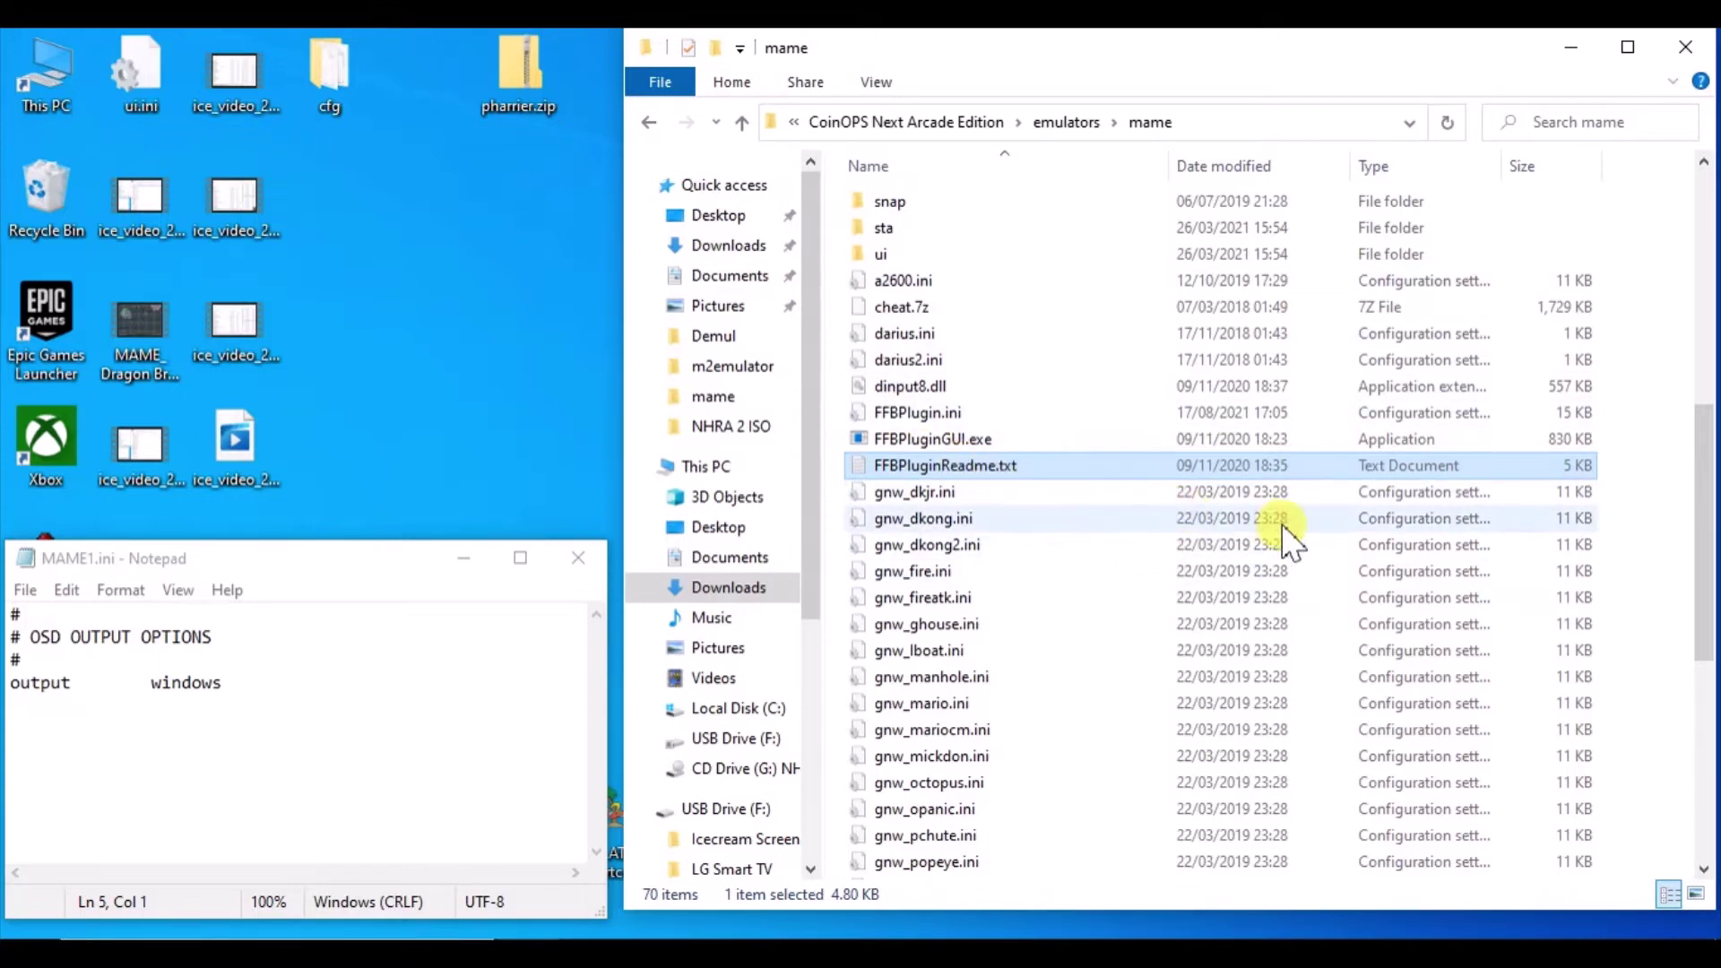
scroll(1569, 538, "down", 7)
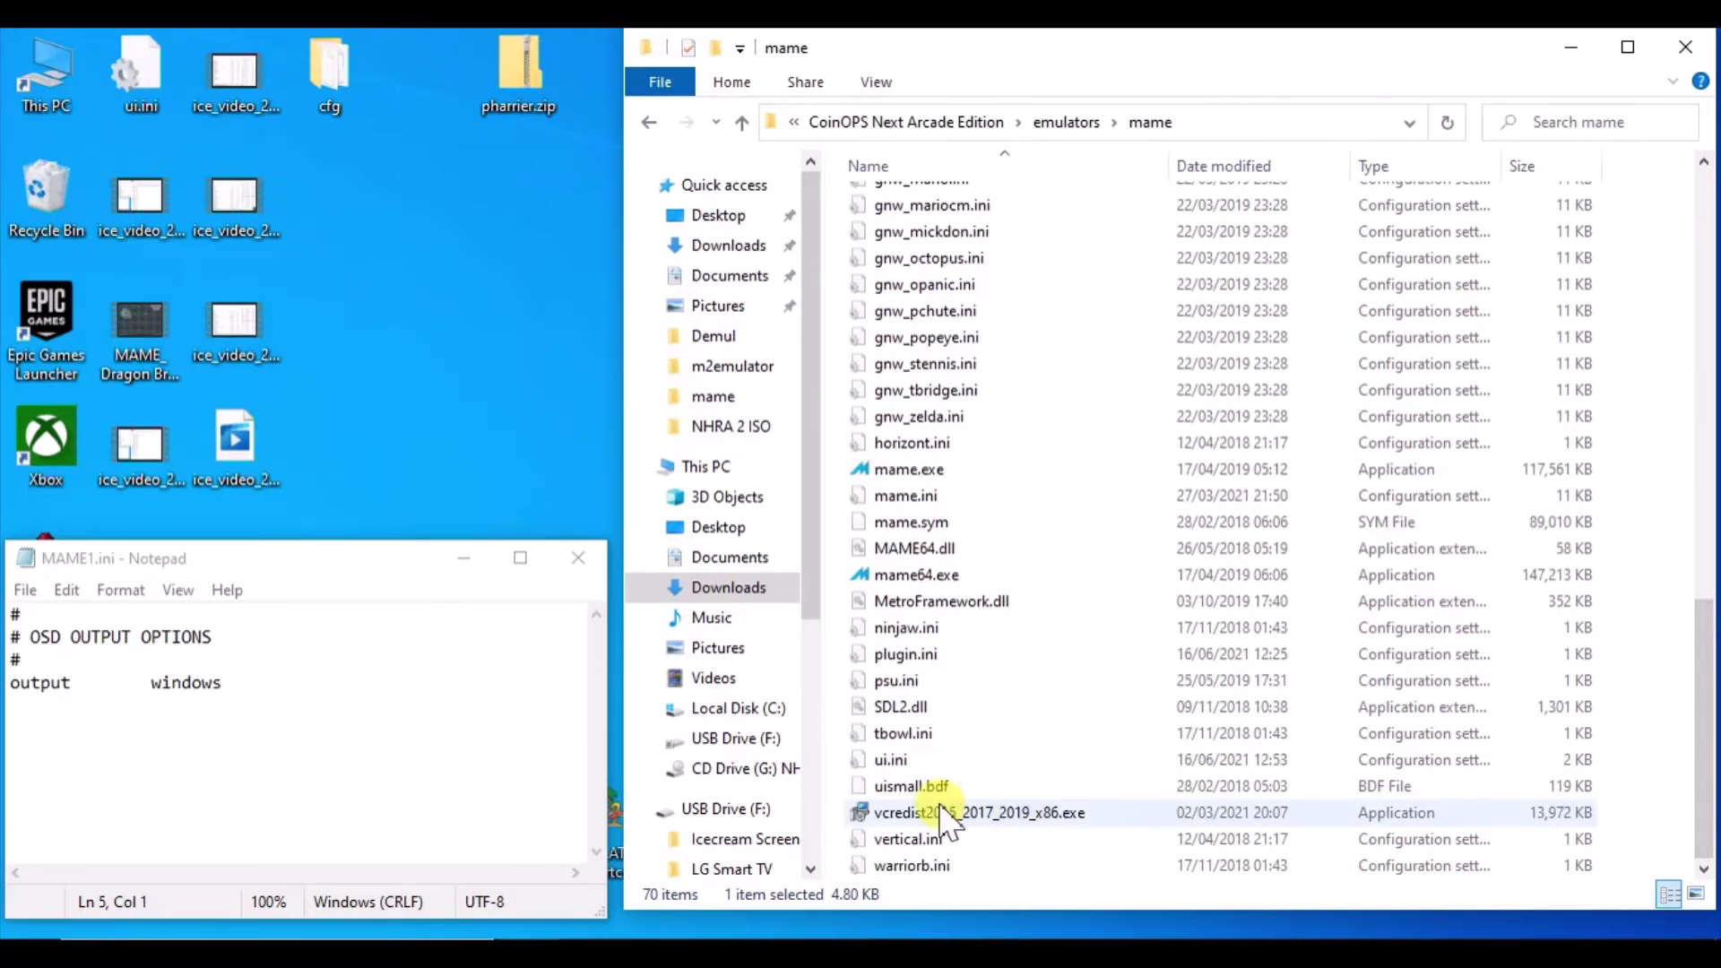
mouse_move(924, 812)
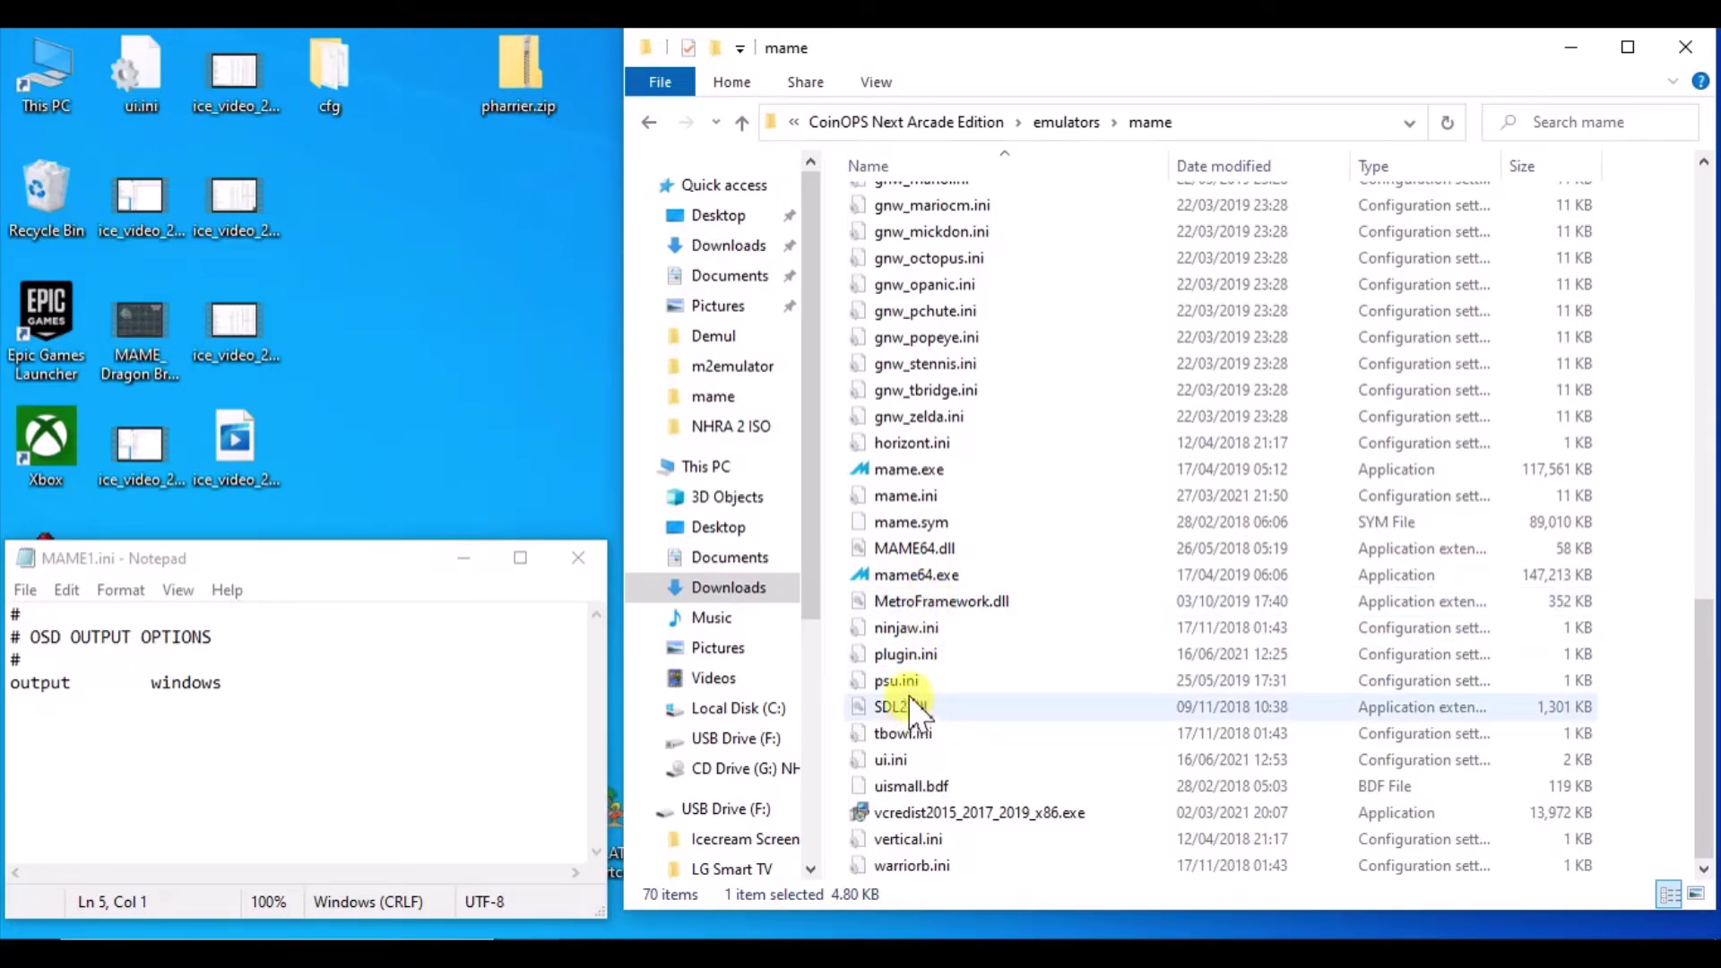
mouse_move(1003, 543)
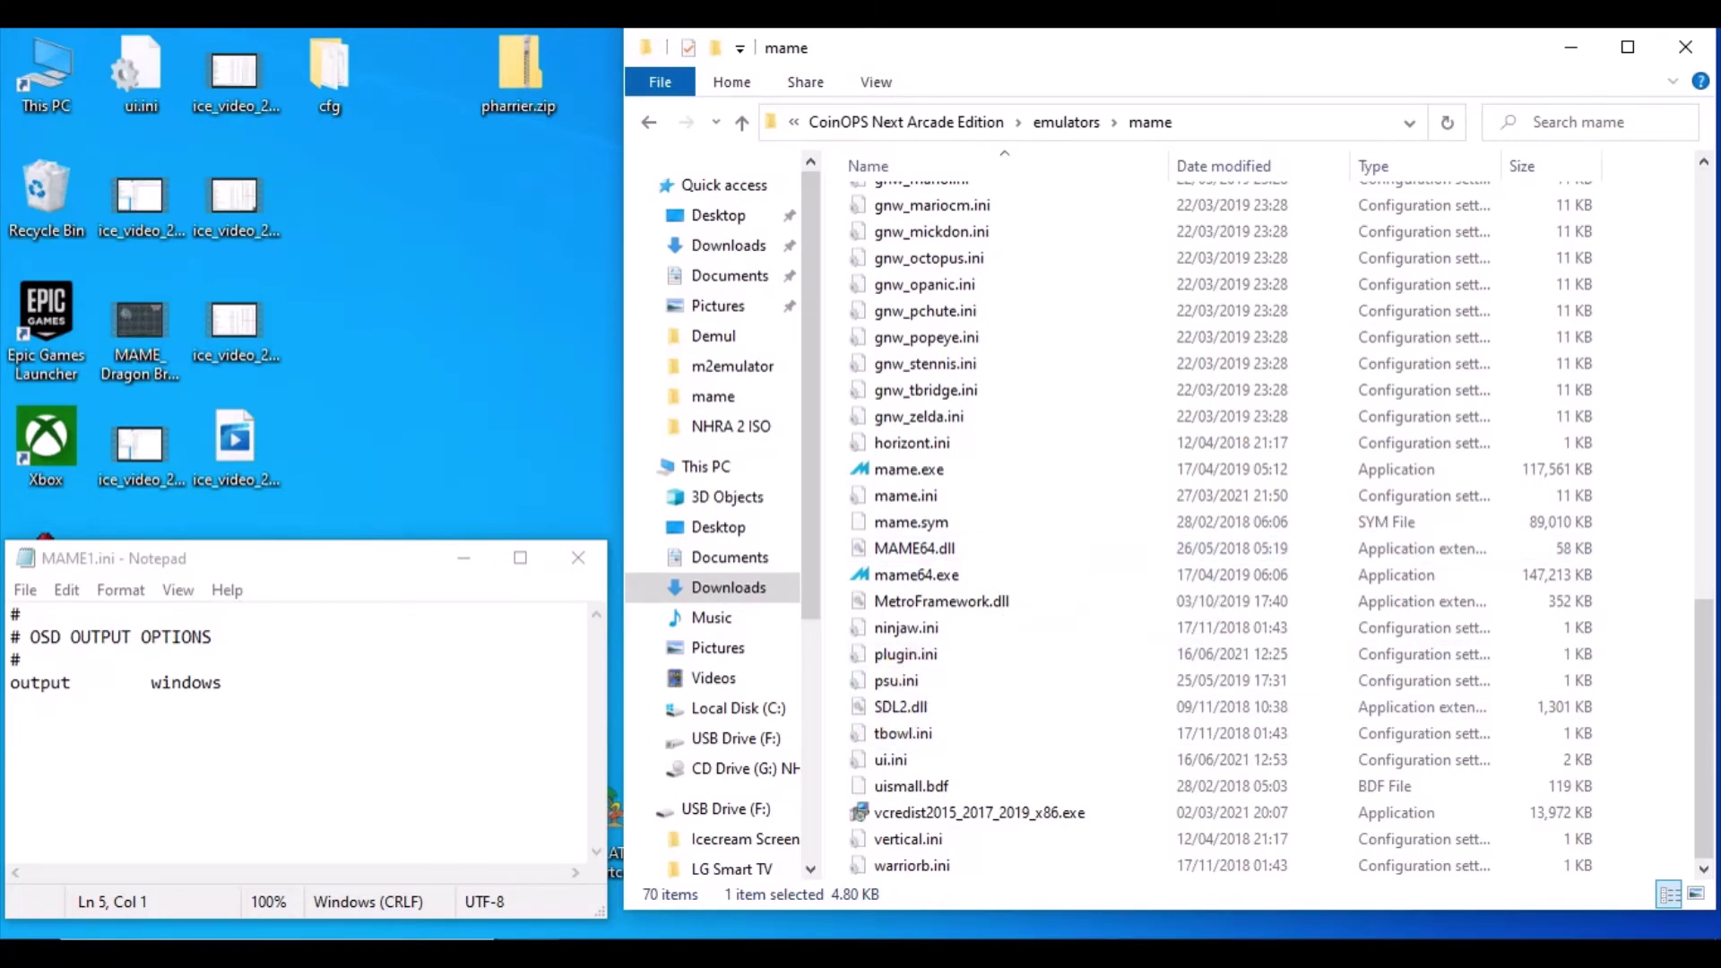
mouse_move(650, 933)
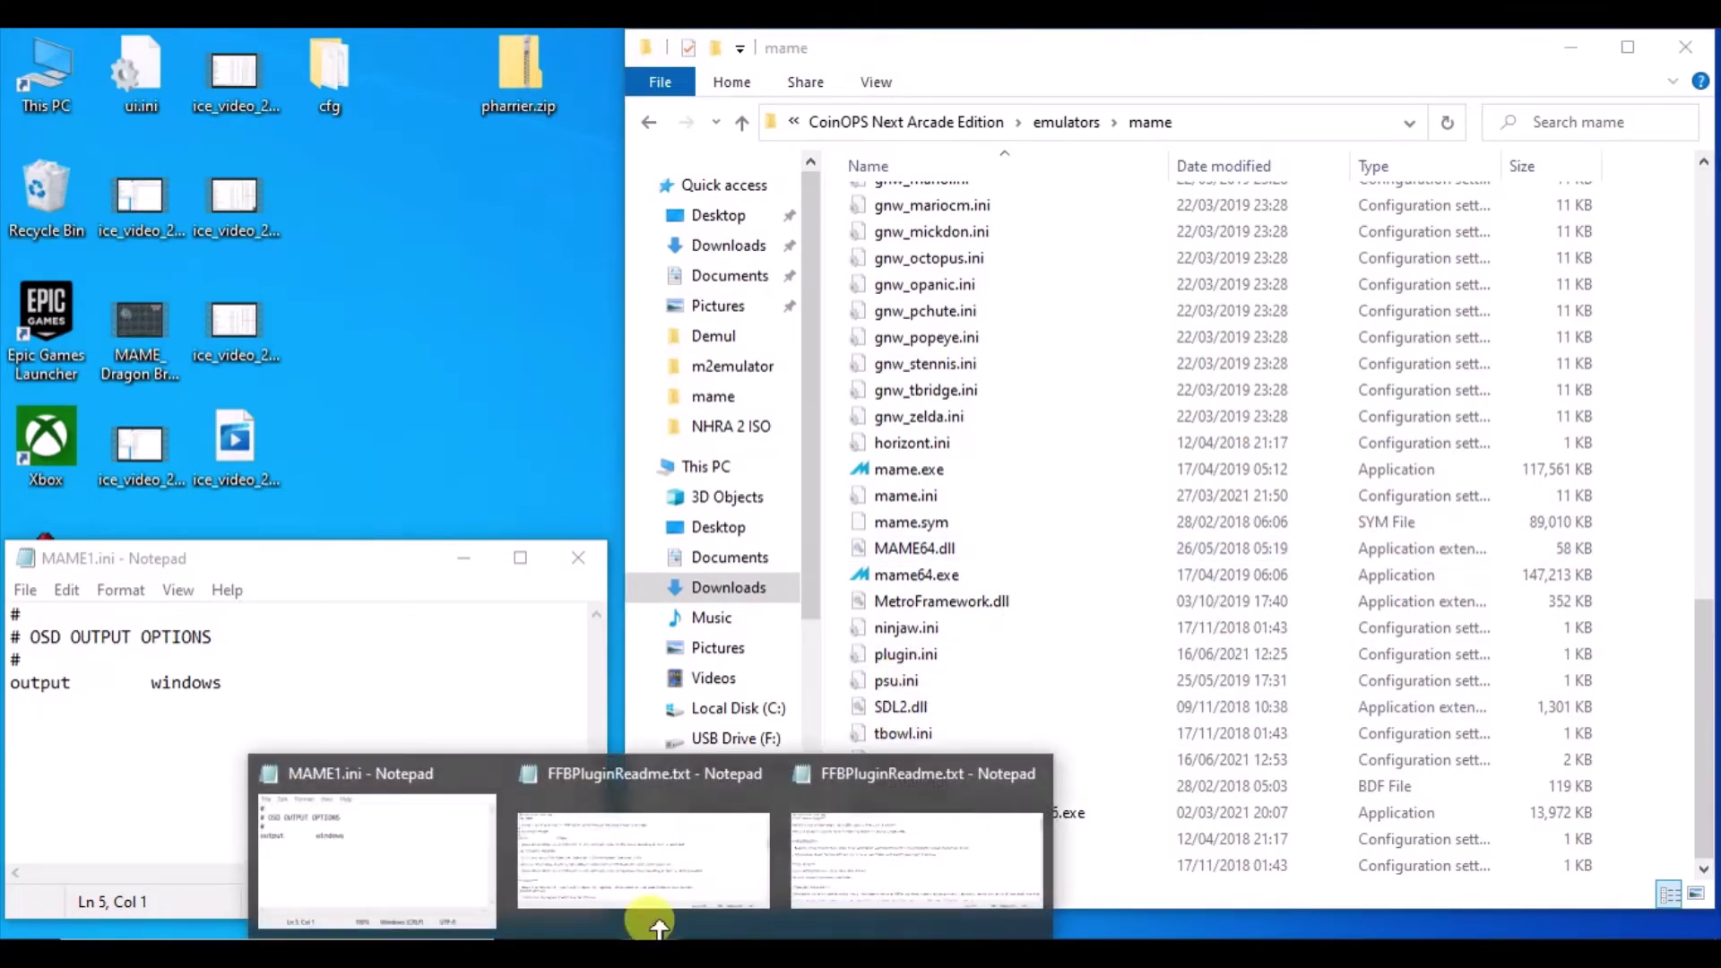
Reopen FFBPluginReadme.txt and scroll to its OUTPUT SUPPORT section about "output windows"
left_click(683, 869)
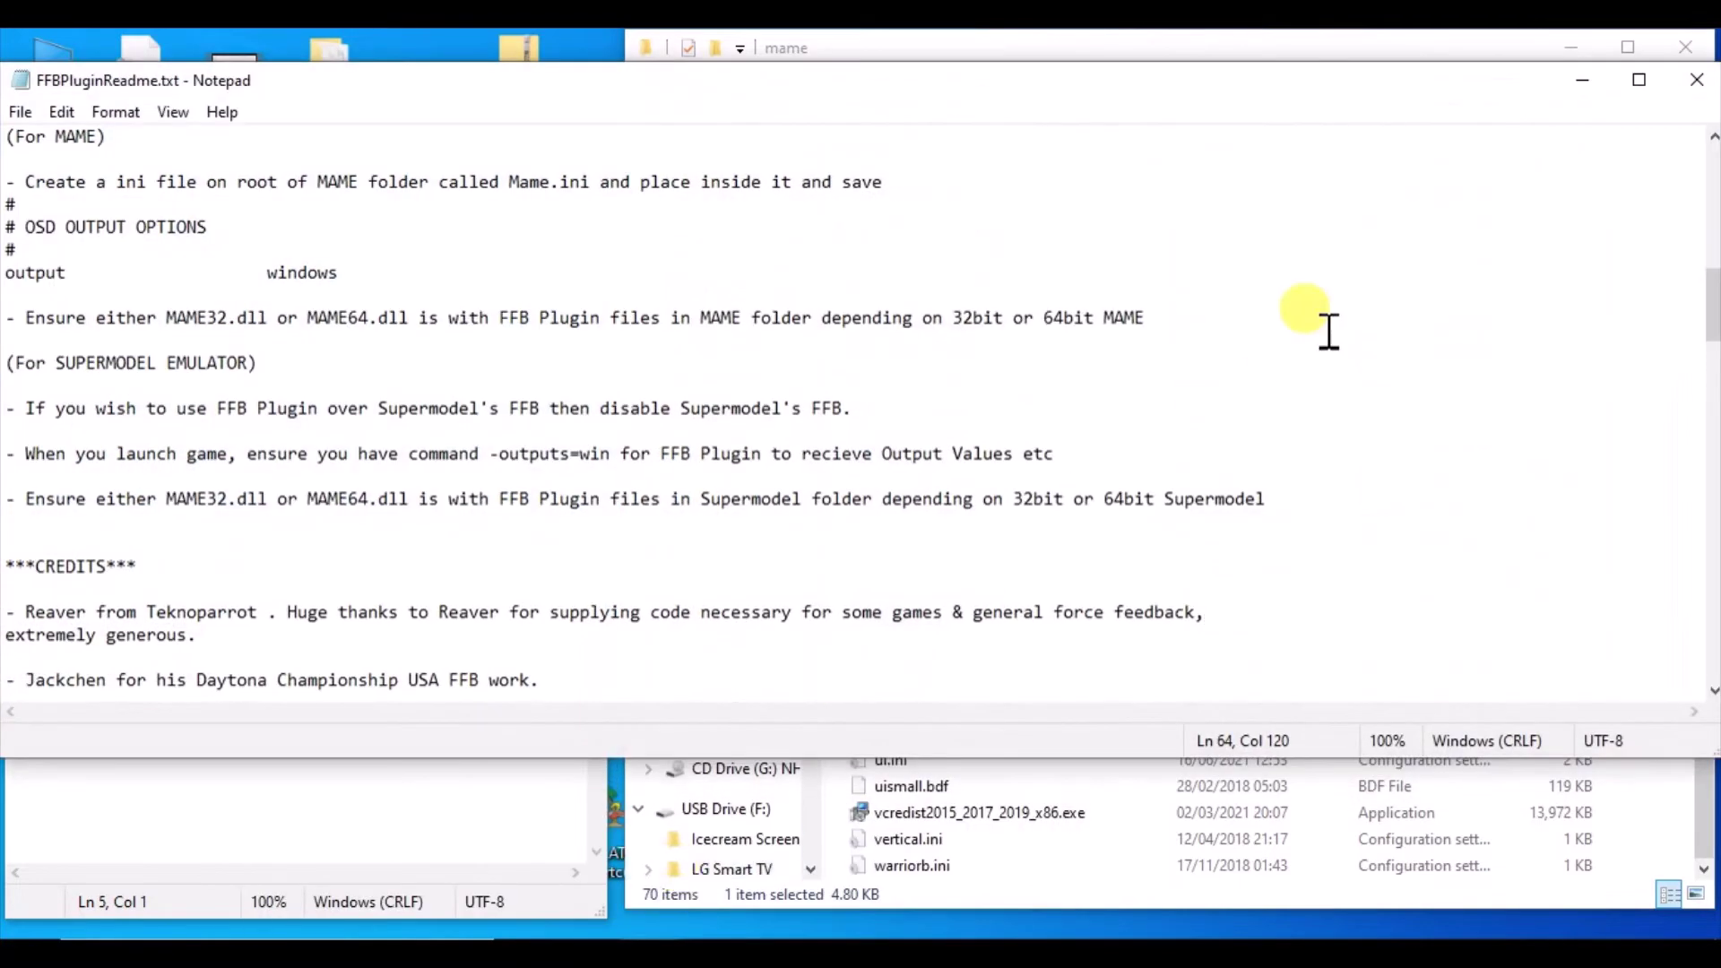
mouse_move(1713, 309)
left_mouse_down()
mouse_move(1714, 371)
mouse_move(1712, 219)
mouse_move(1714, 296)
left_mouse_up()
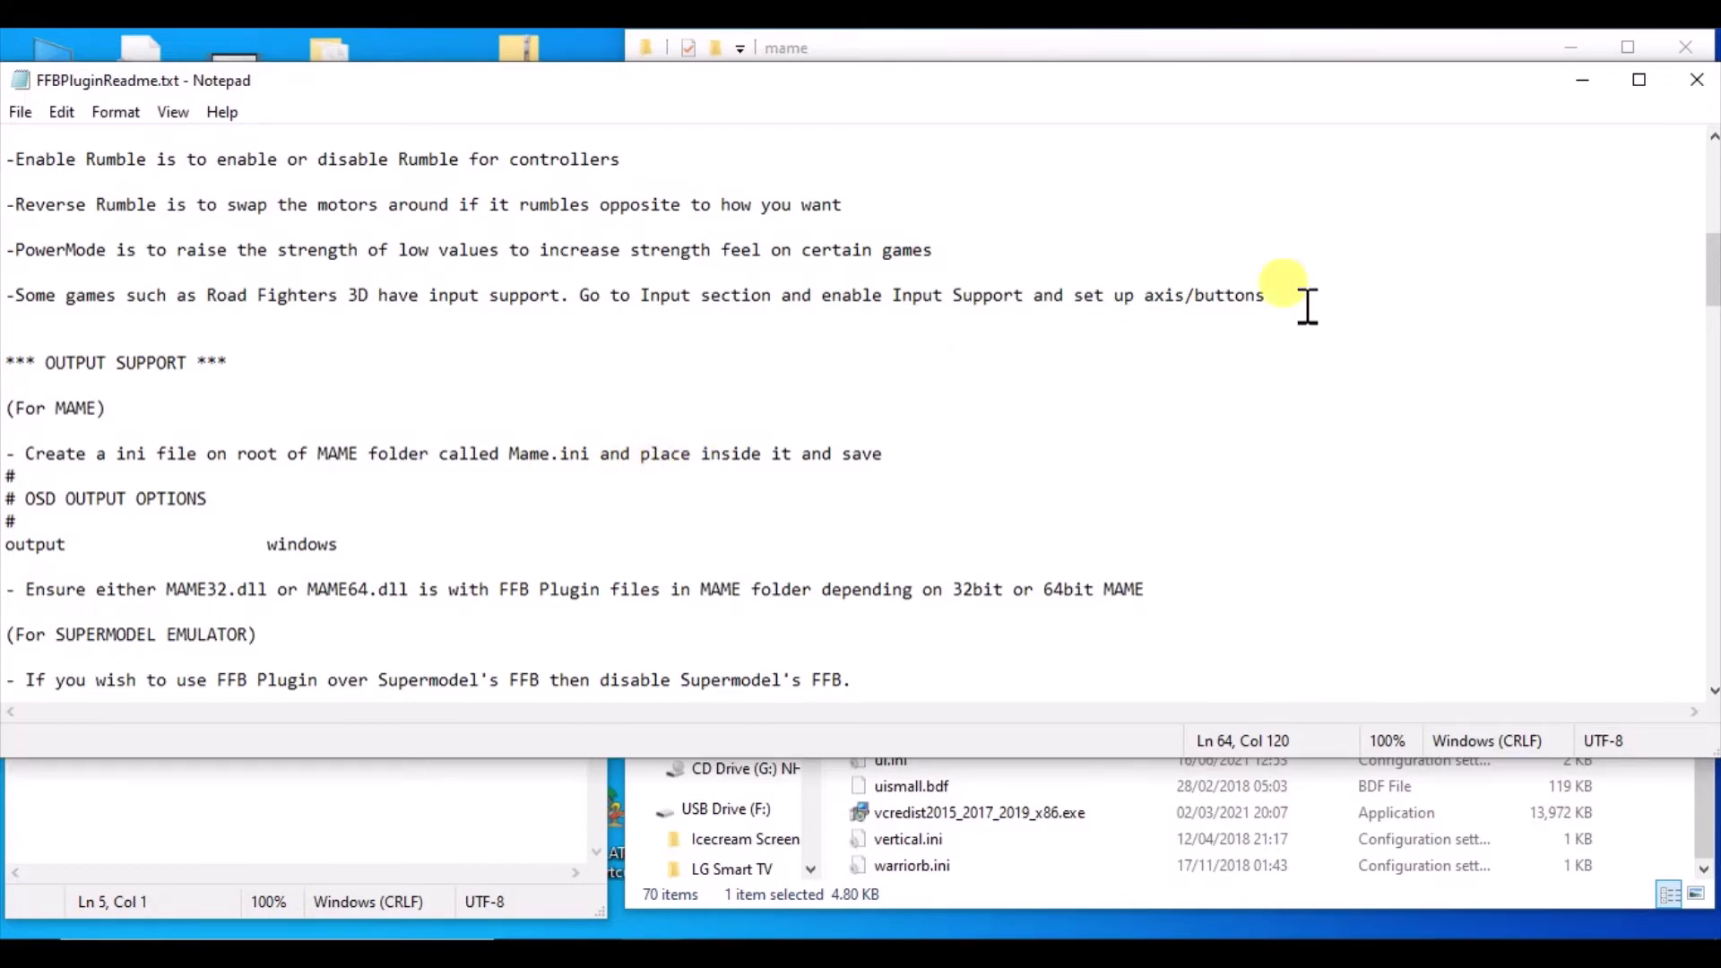
Minimise the readme, move MAME1.ini up, and select mame.ini in the mame folder
left_click(1582, 77)
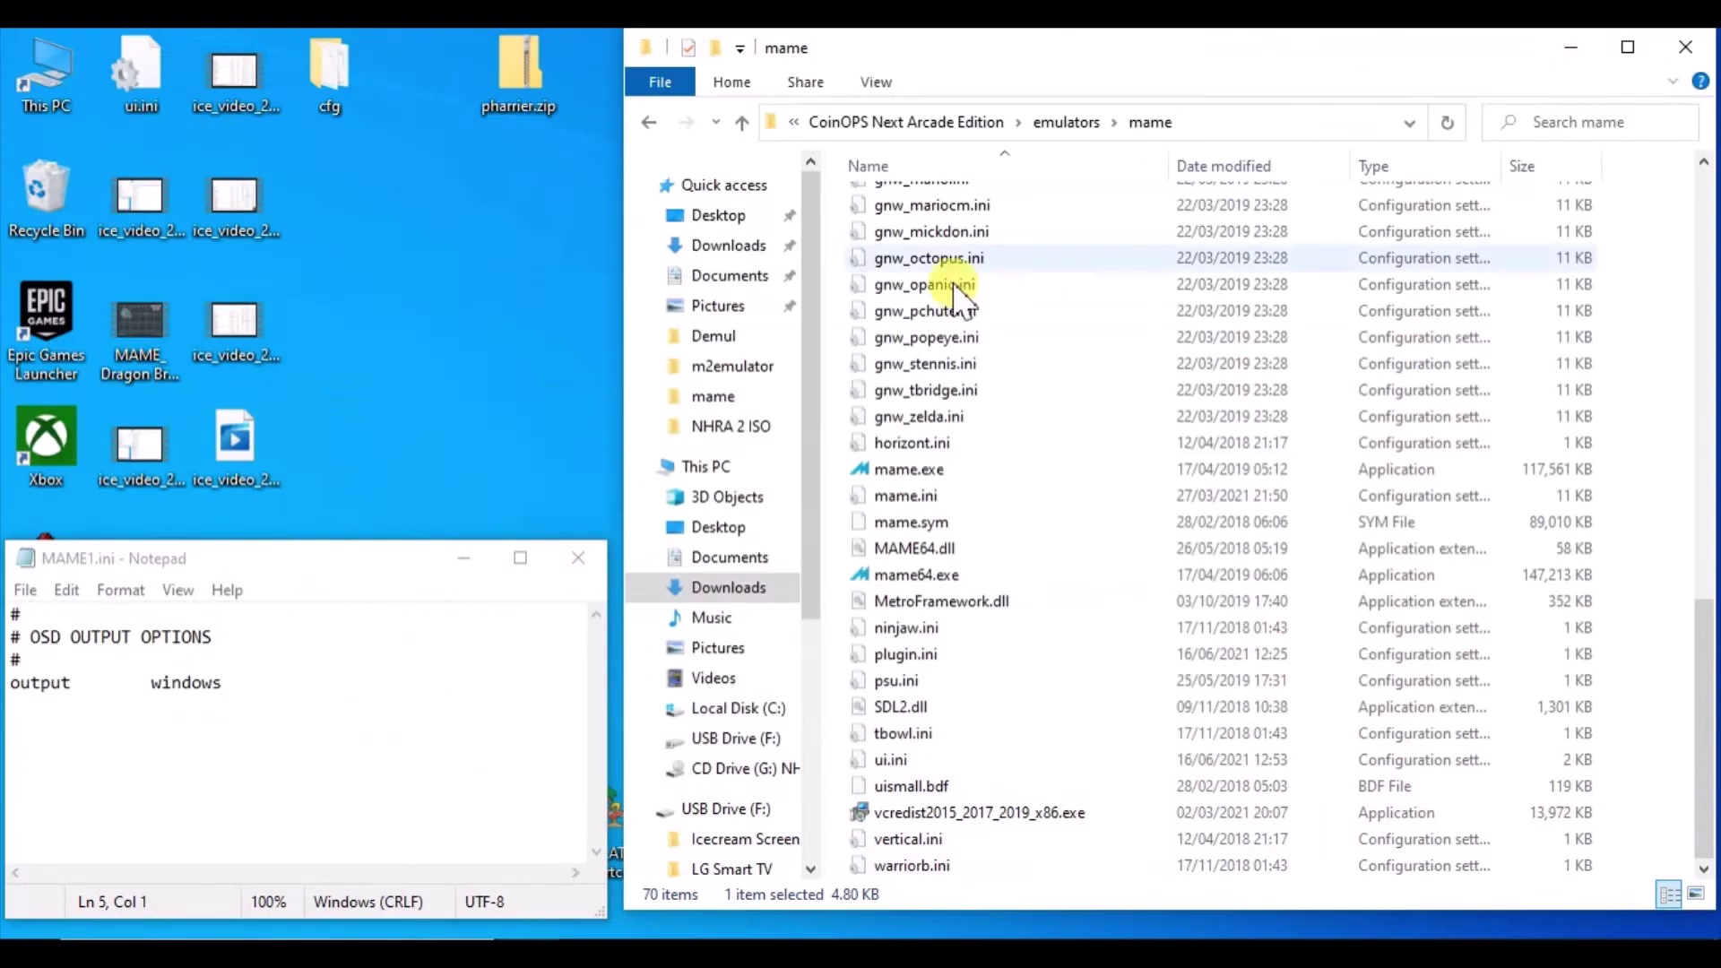
left_click_drag(306, 561, 315, 474)
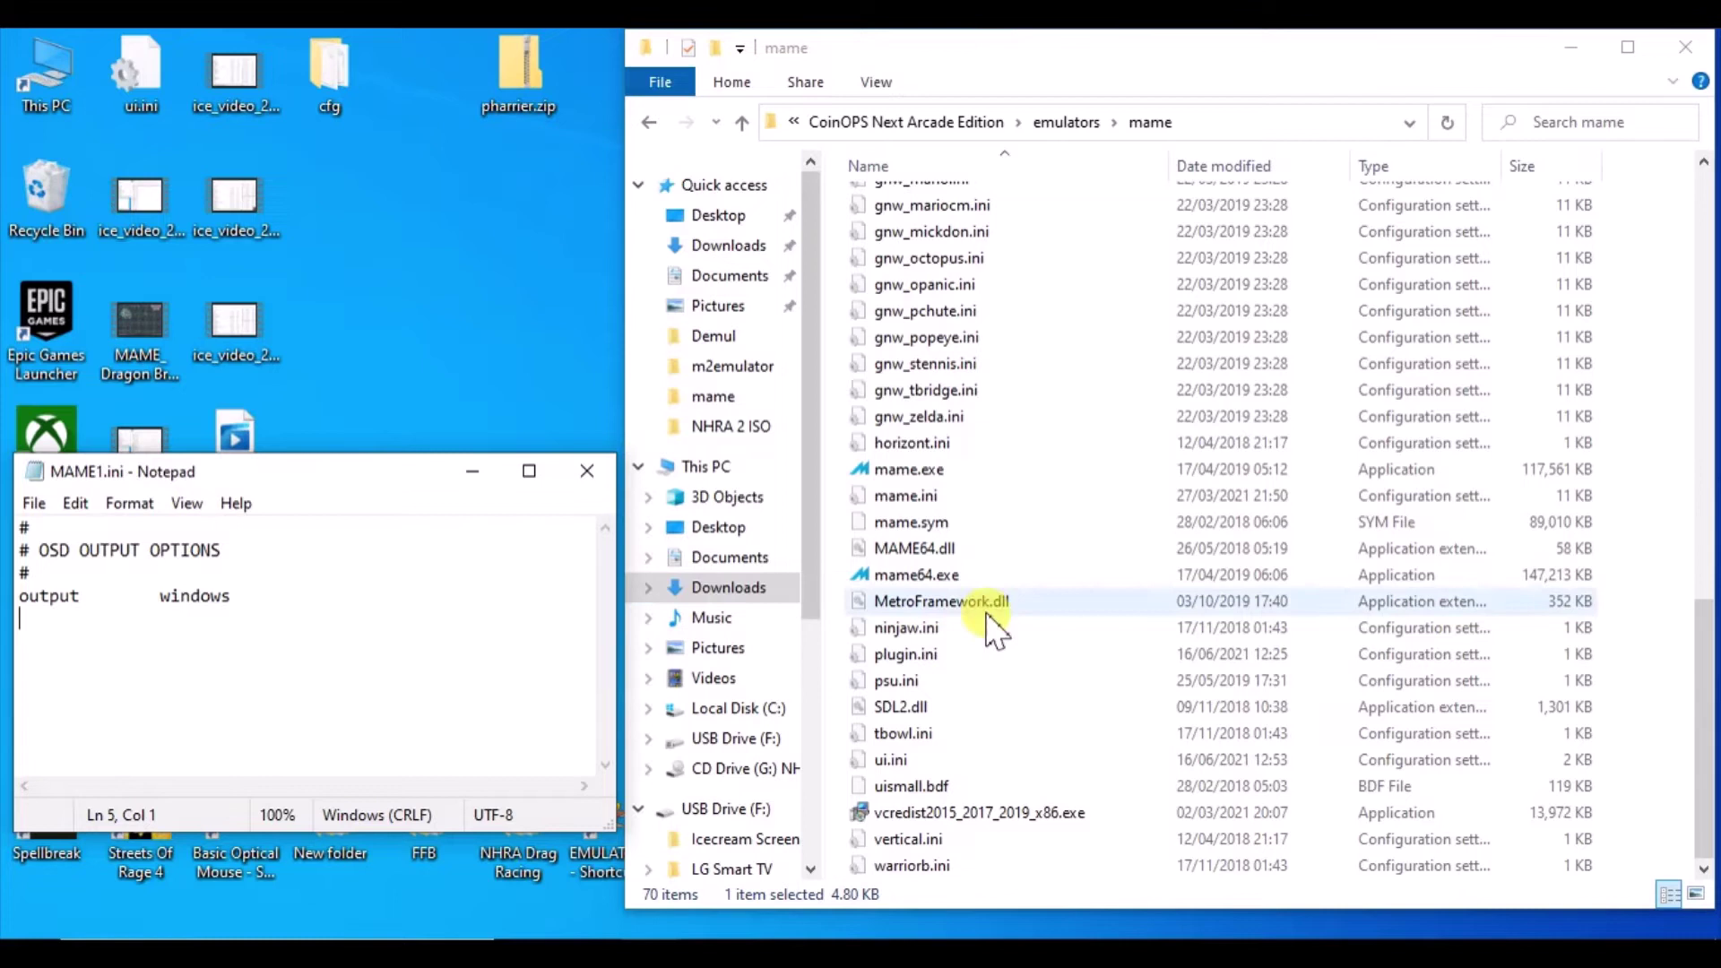
left_click(934, 498)
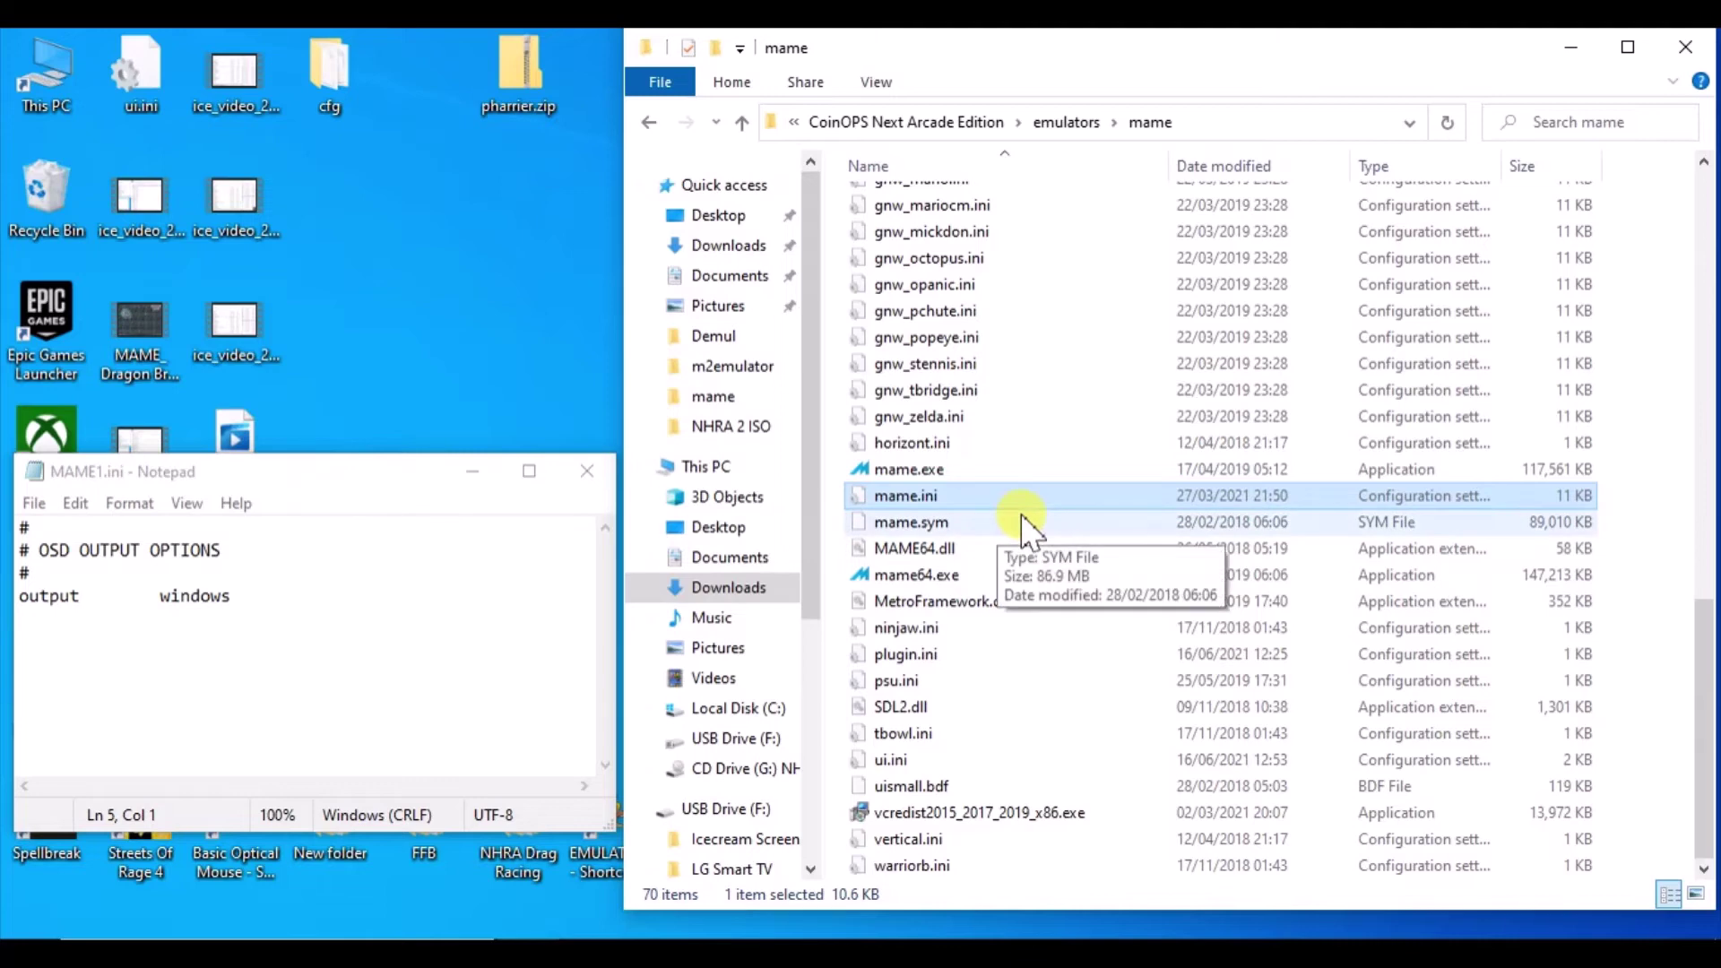
In FFBPluginGUI.exe, enable rumble in Force Feedback Setup, check Cruis'n USA, then close
left_click_drag(1702, 615, 1707, 471)
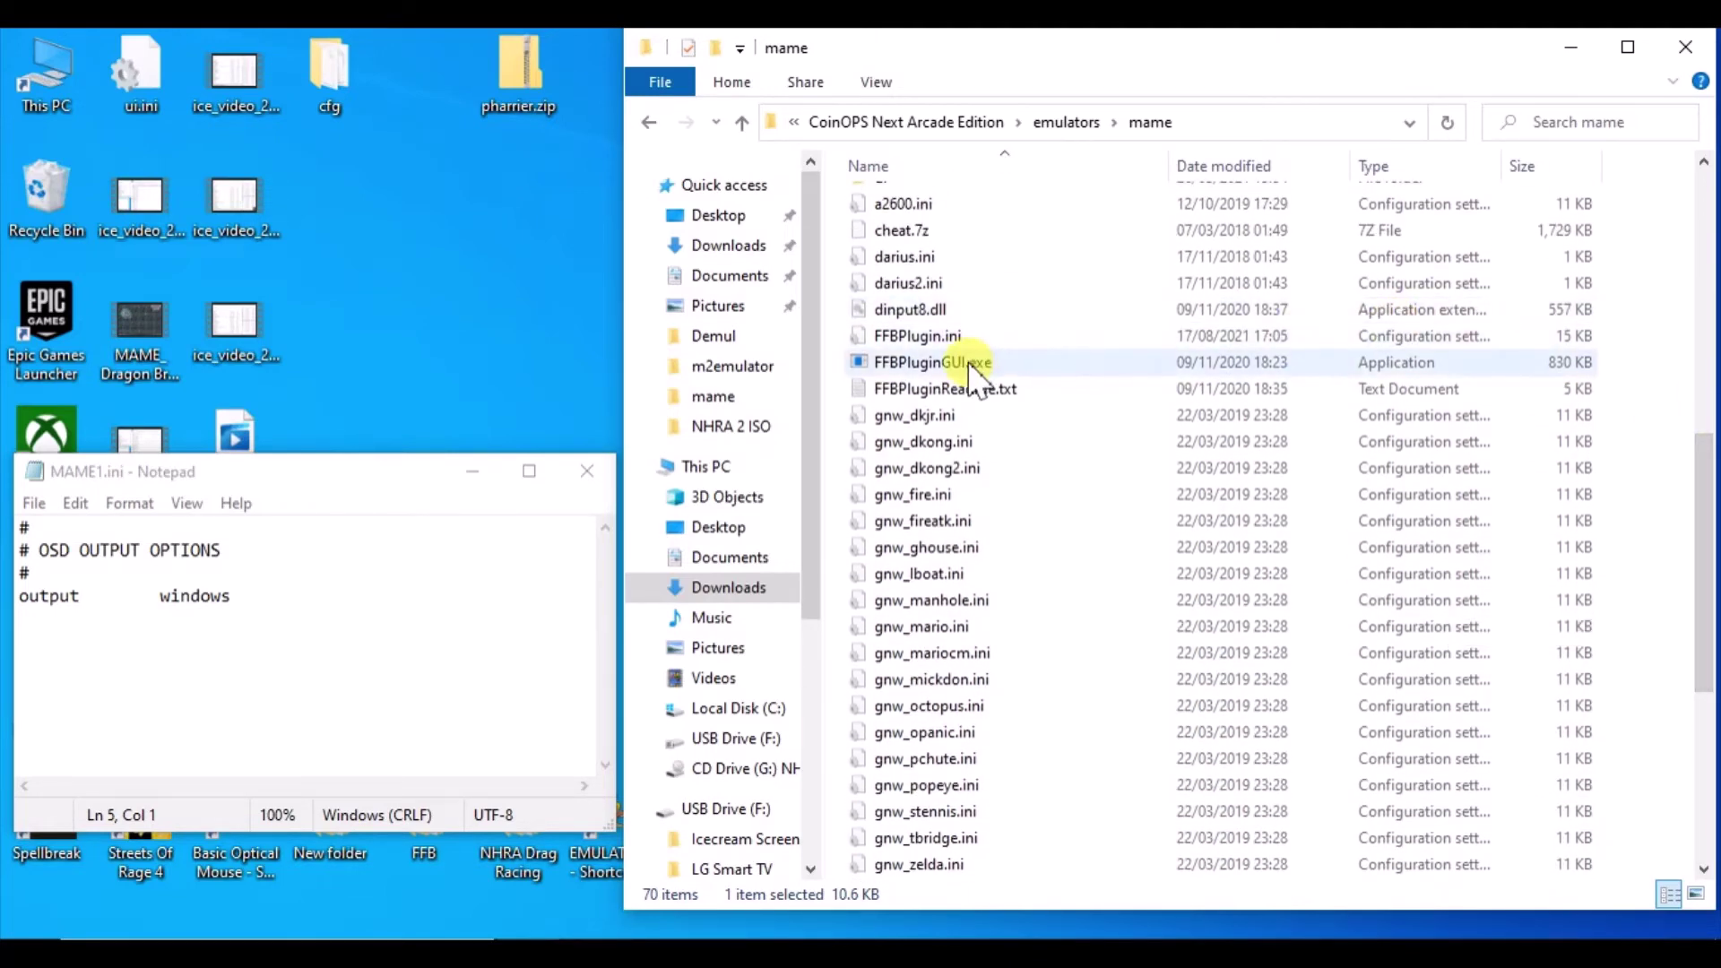
double_click(971, 364)
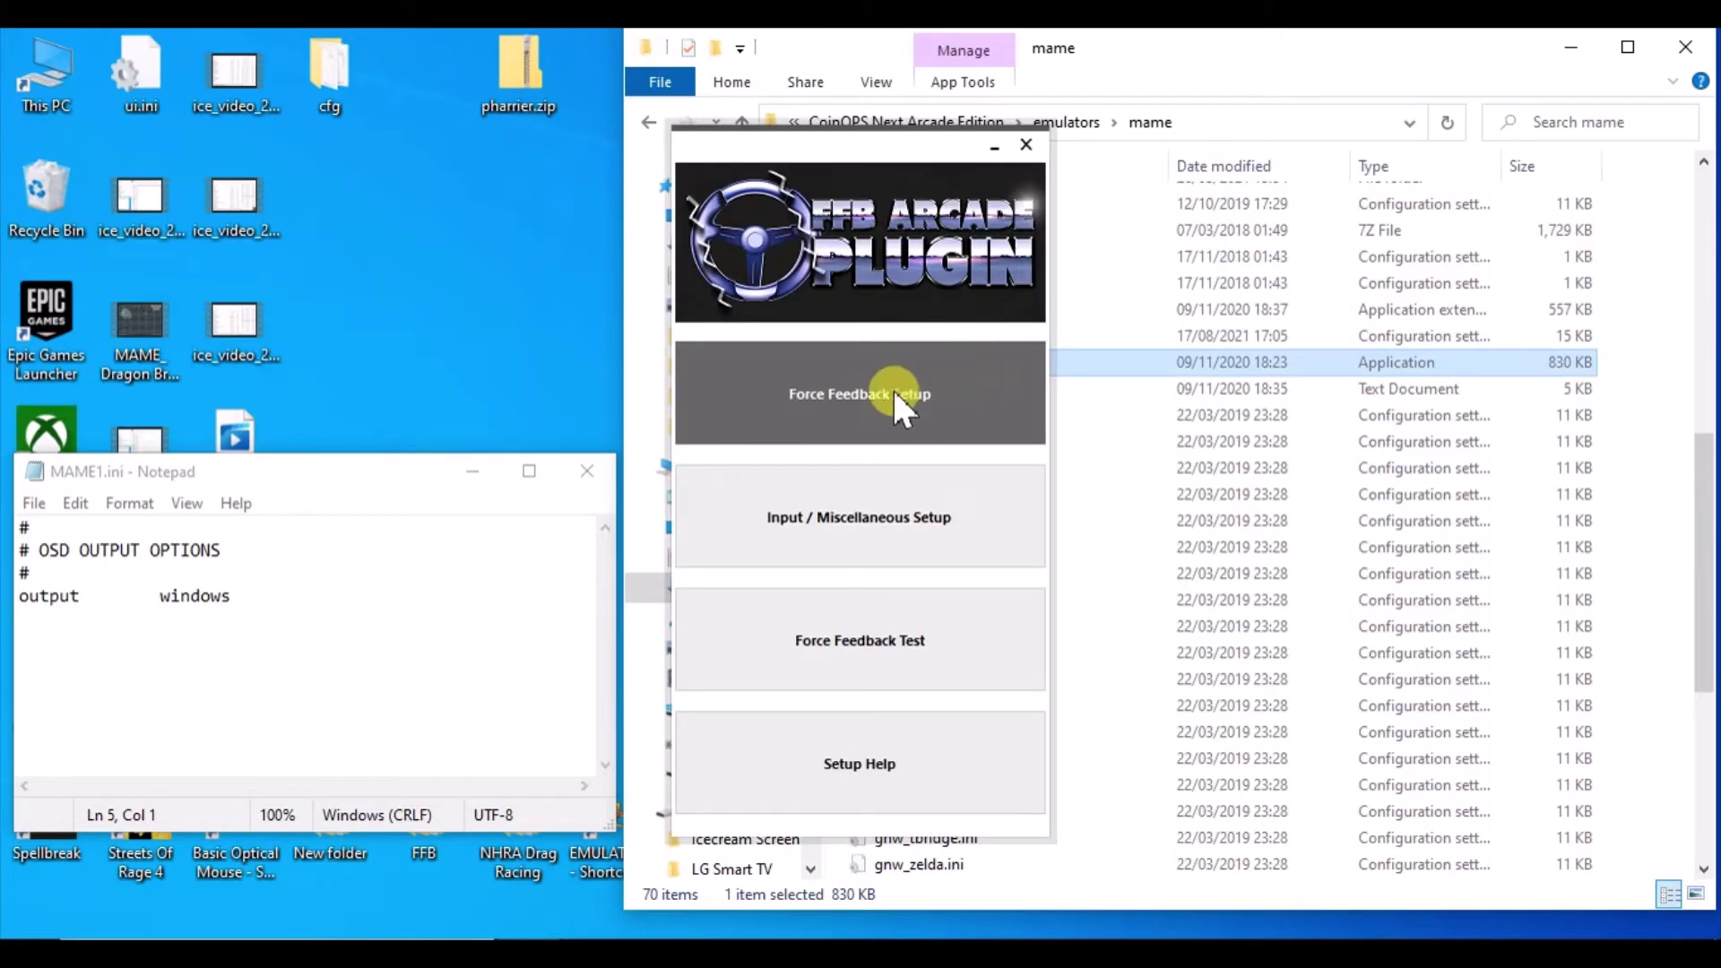
left_click(894, 394)
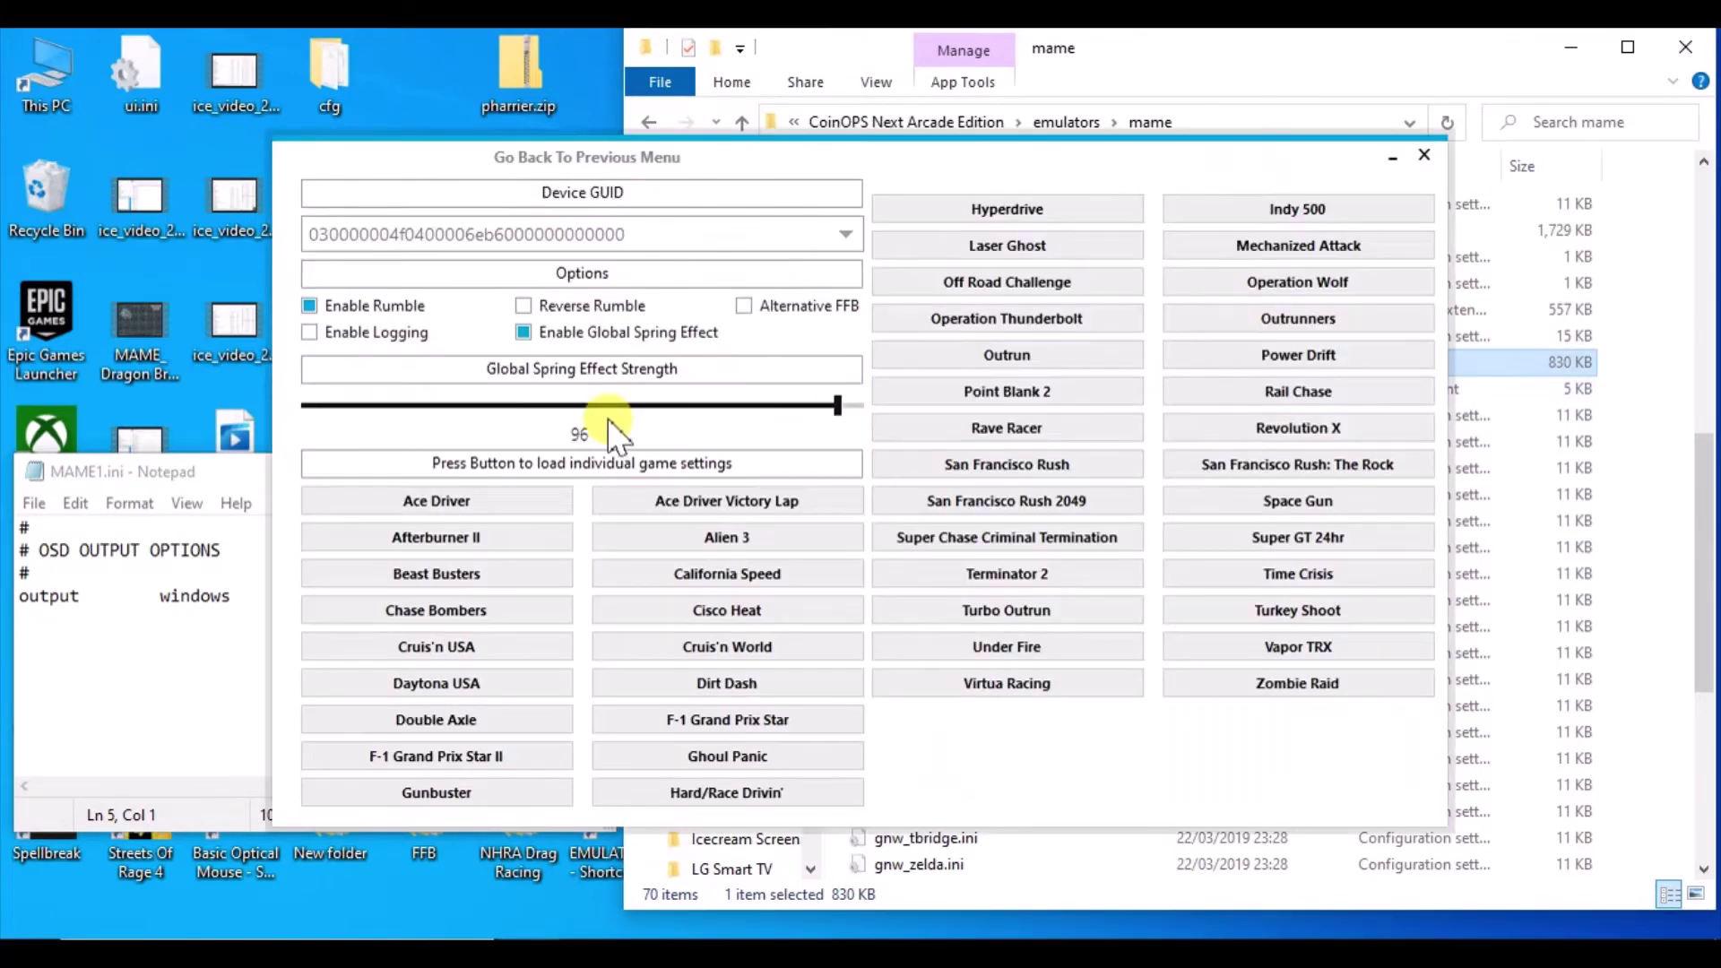
left_click(309, 306)
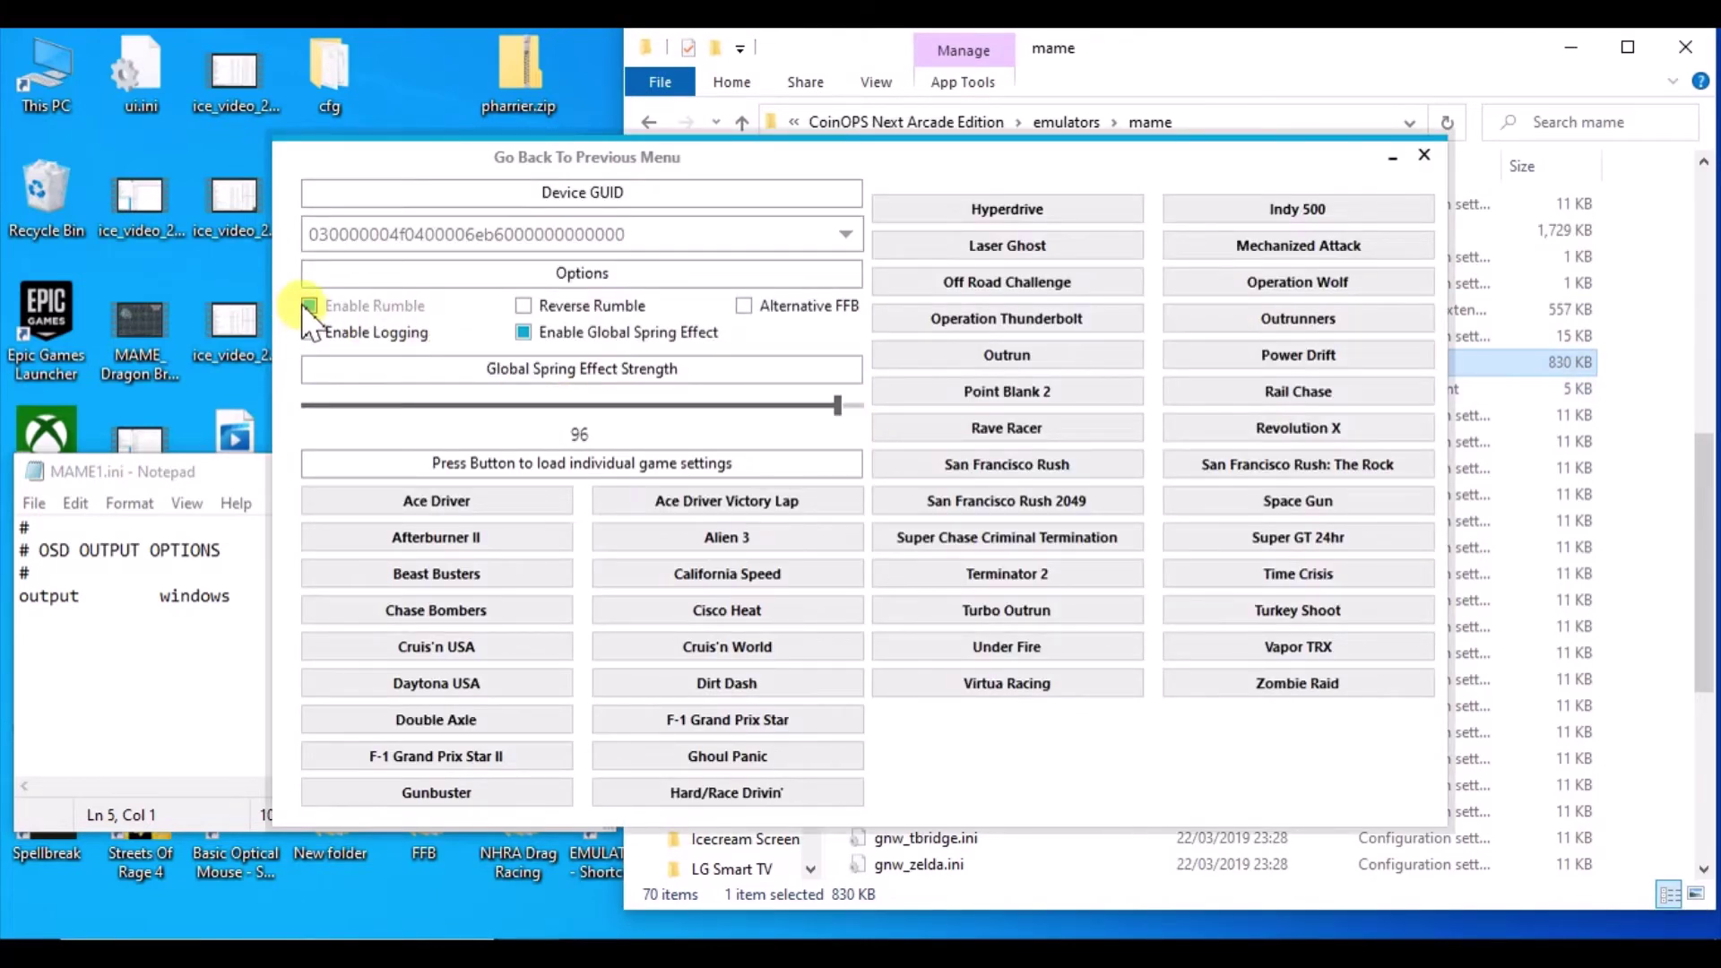
left_click(309, 306)
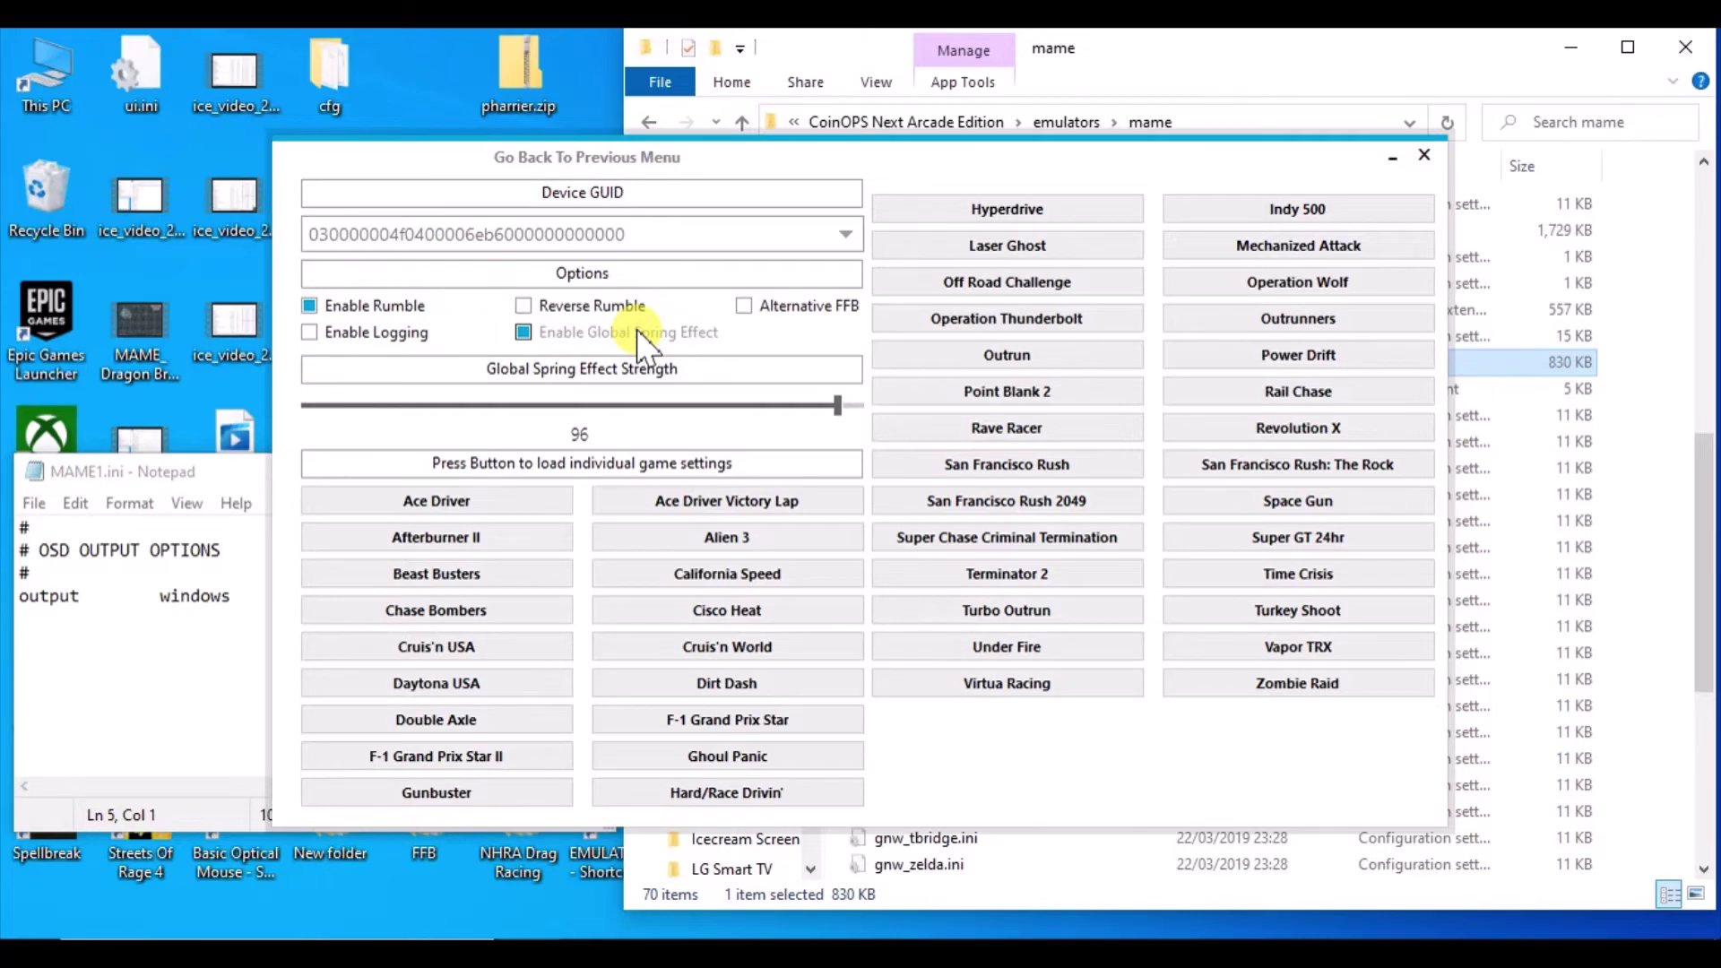
left_click(498, 647)
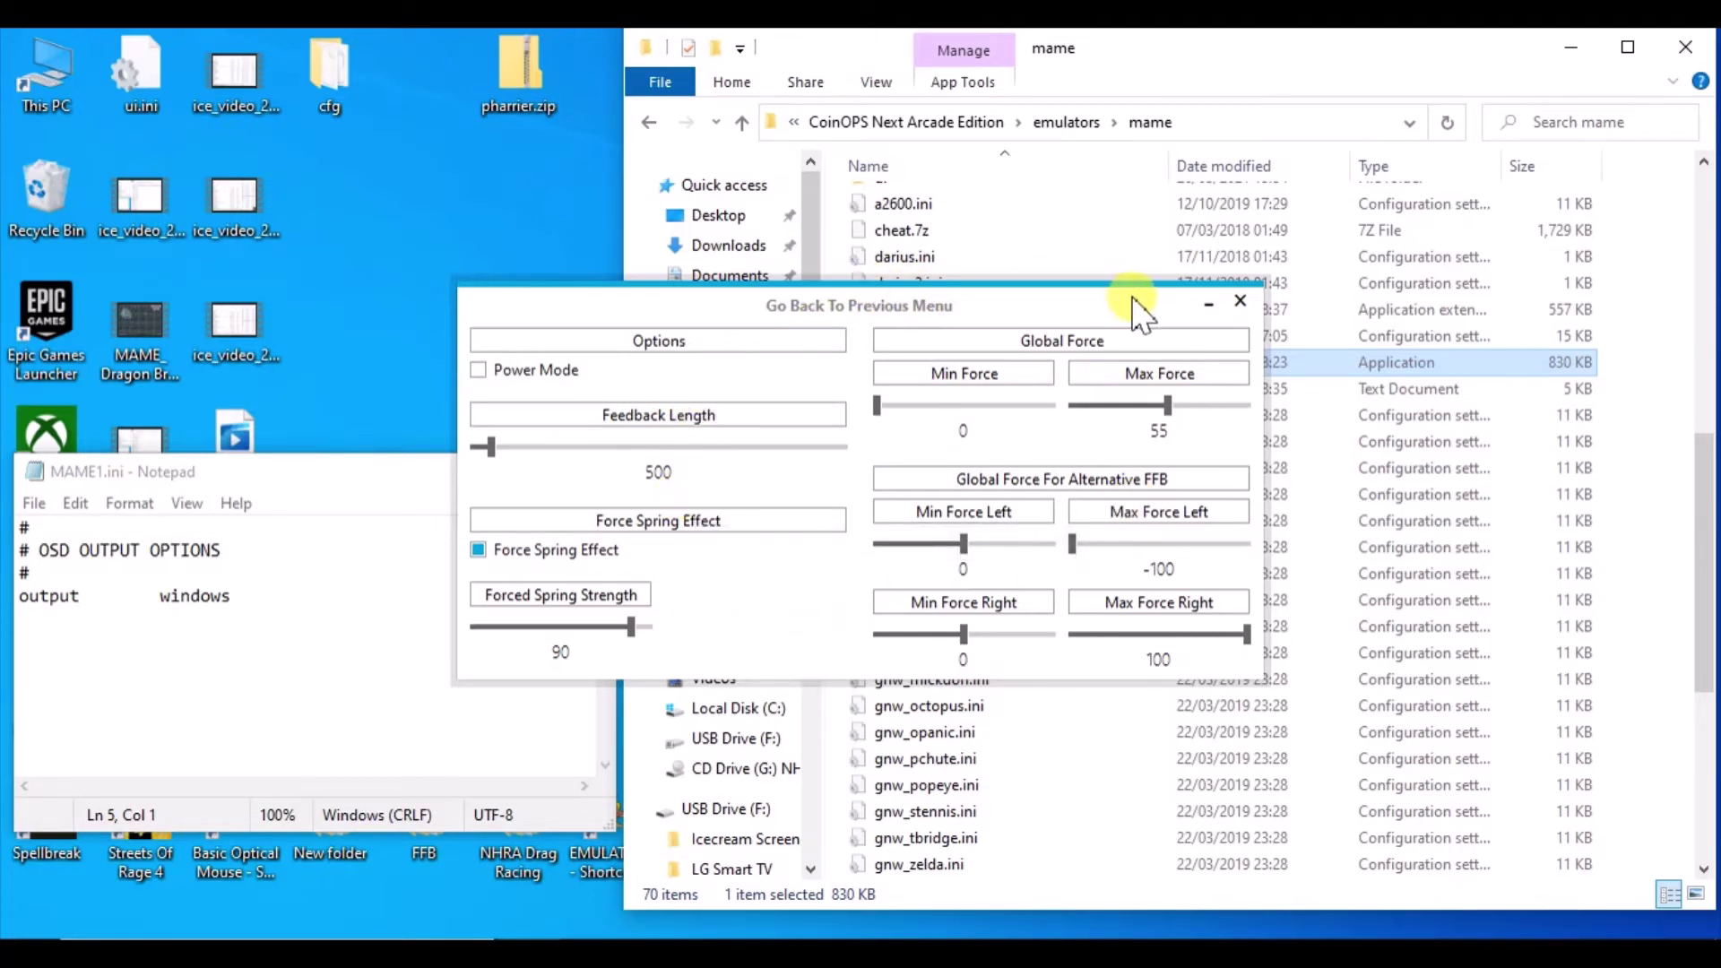
left_click(1240, 303)
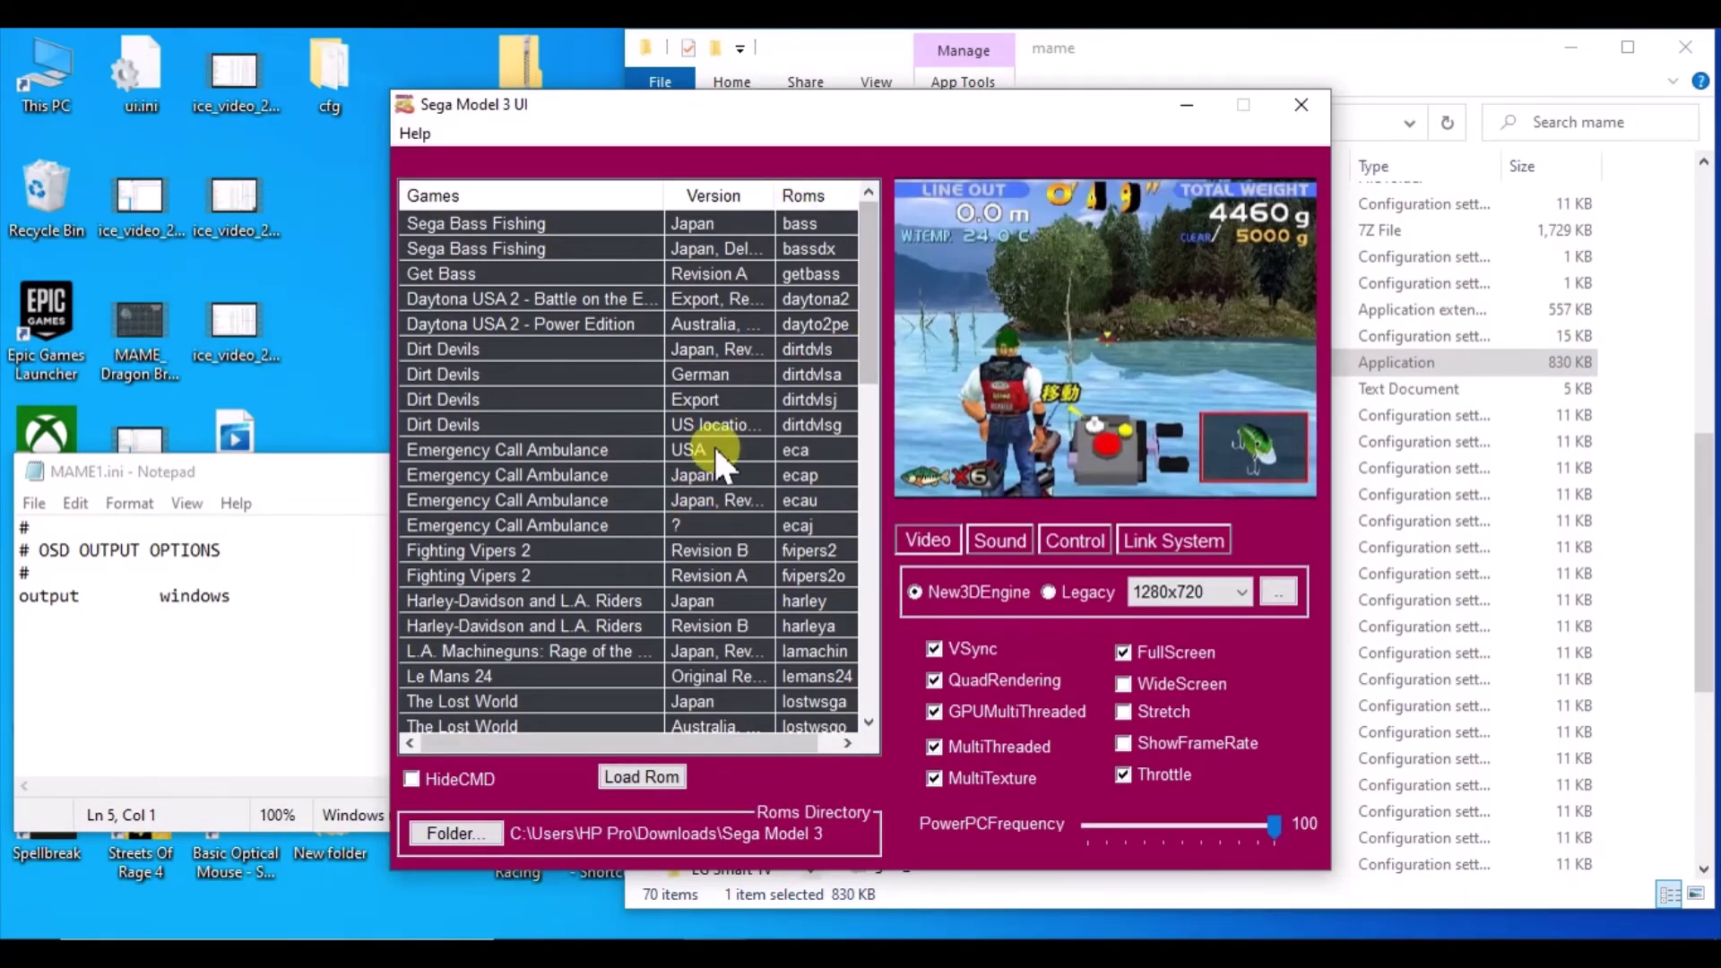
Confirm ForceFeedback on the Control tab and select Daytona USA 2 - Battle on the Edge
left_click(1084, 535)
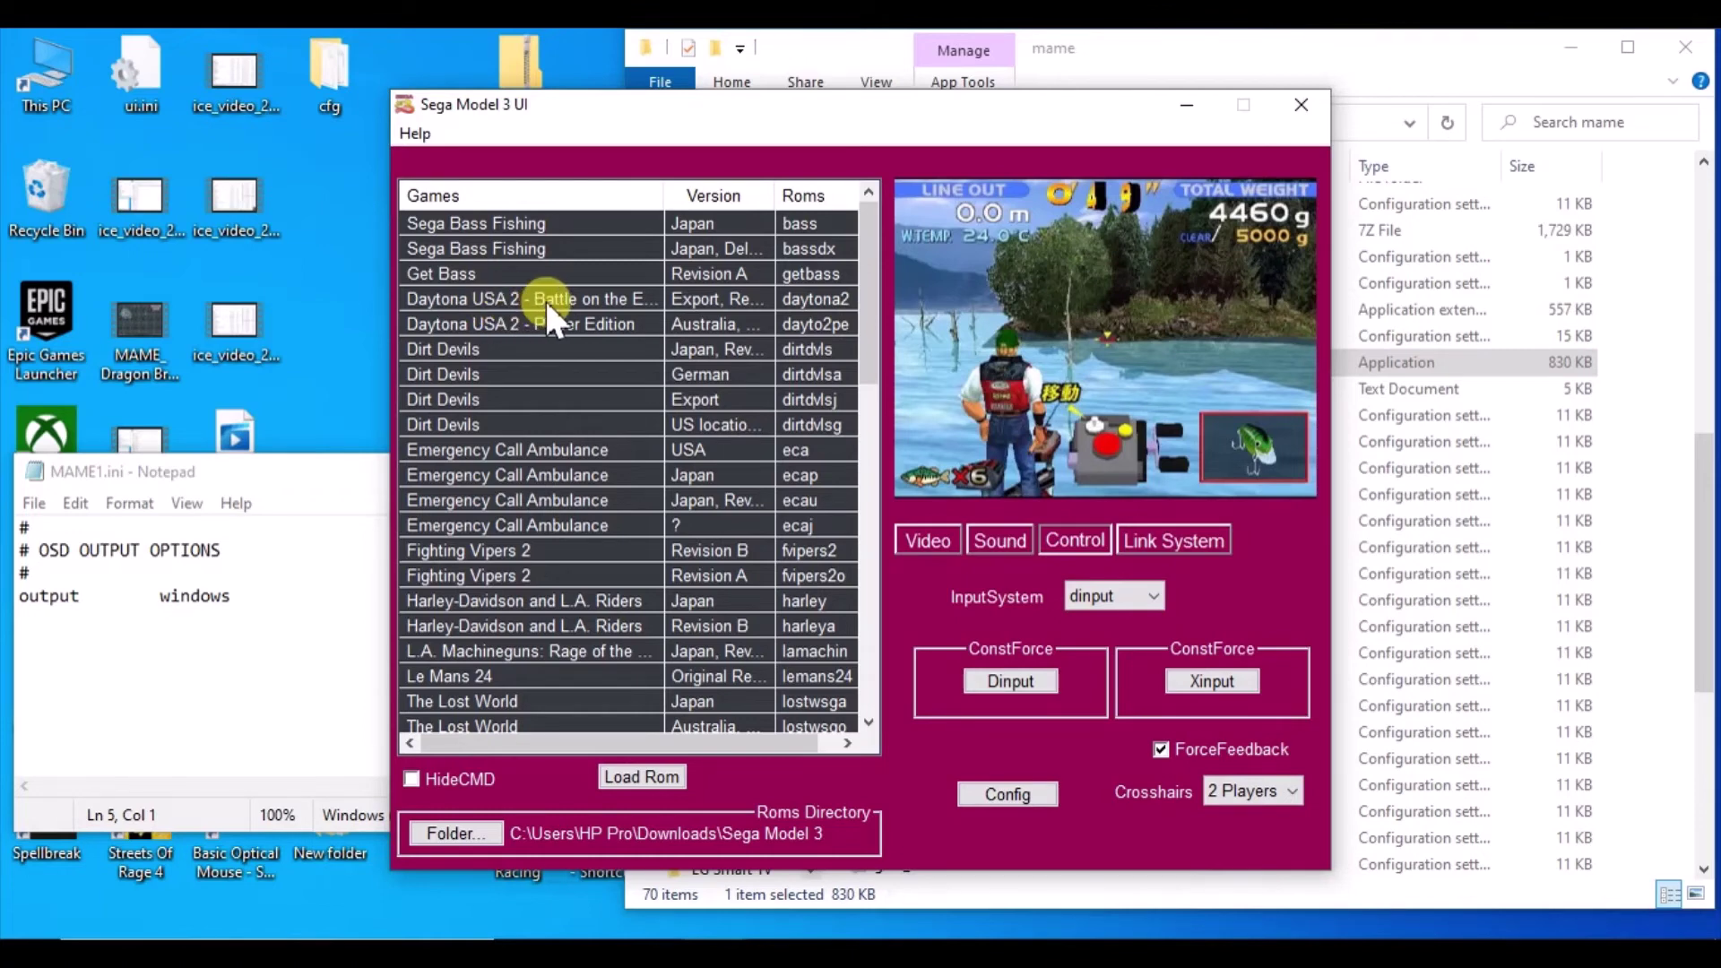
left_click(545, 299)
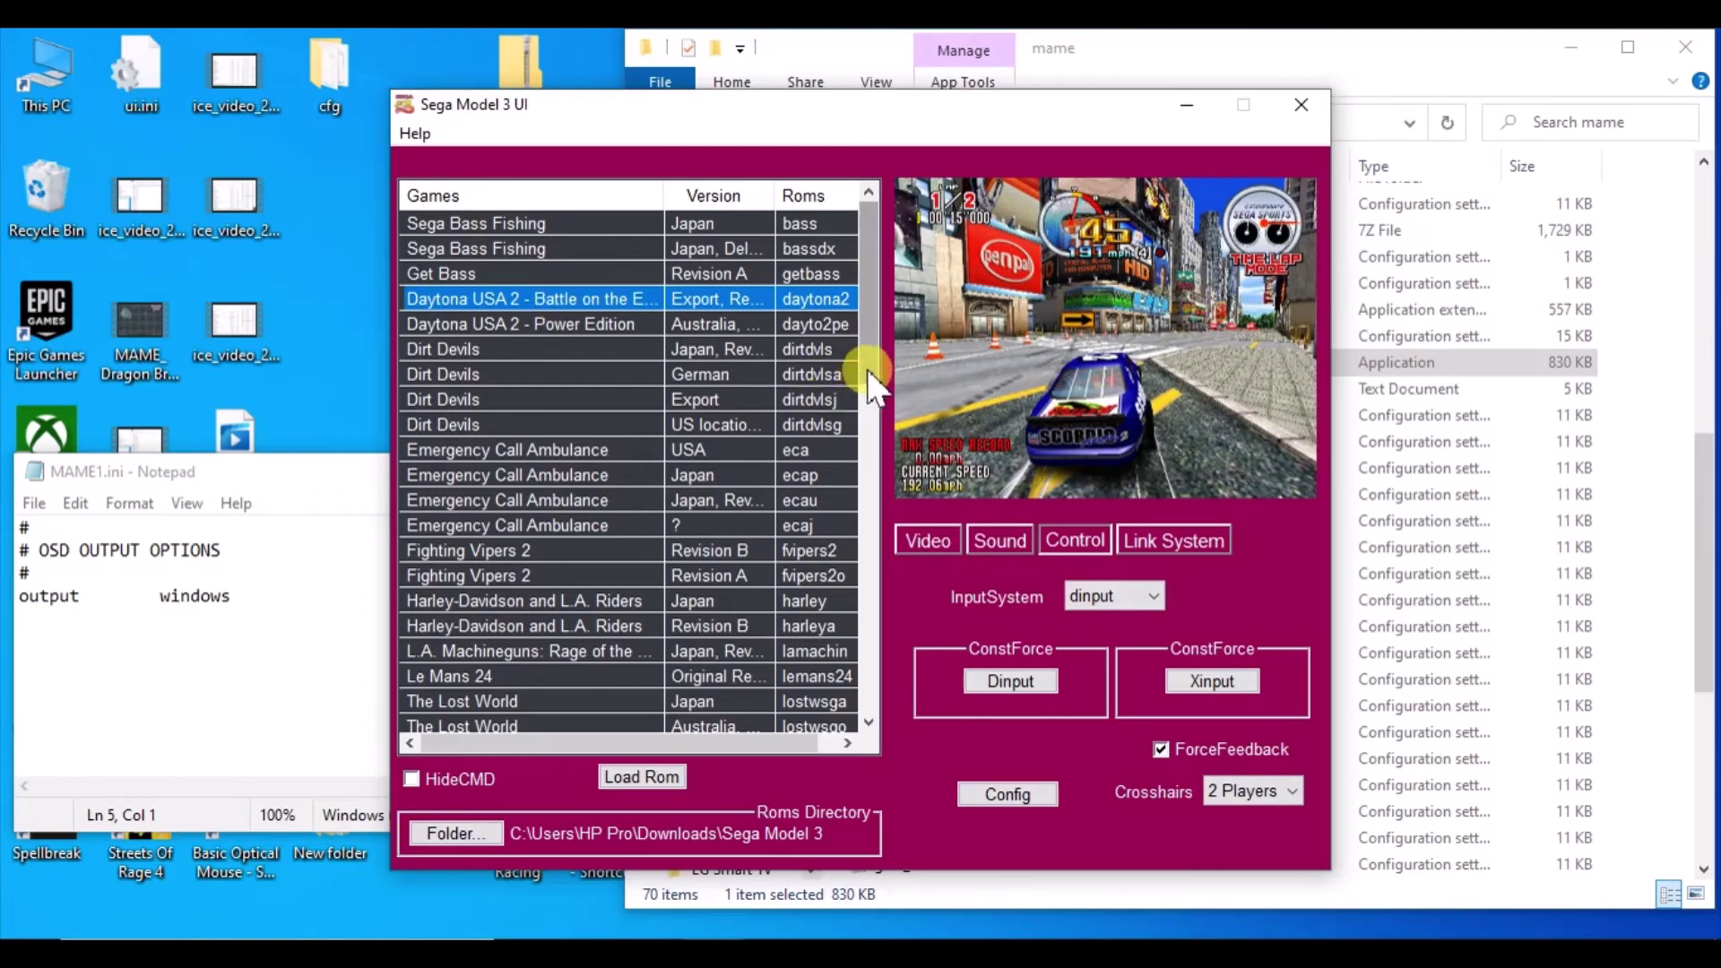
left_click_drag(868, 368, 886, 542)
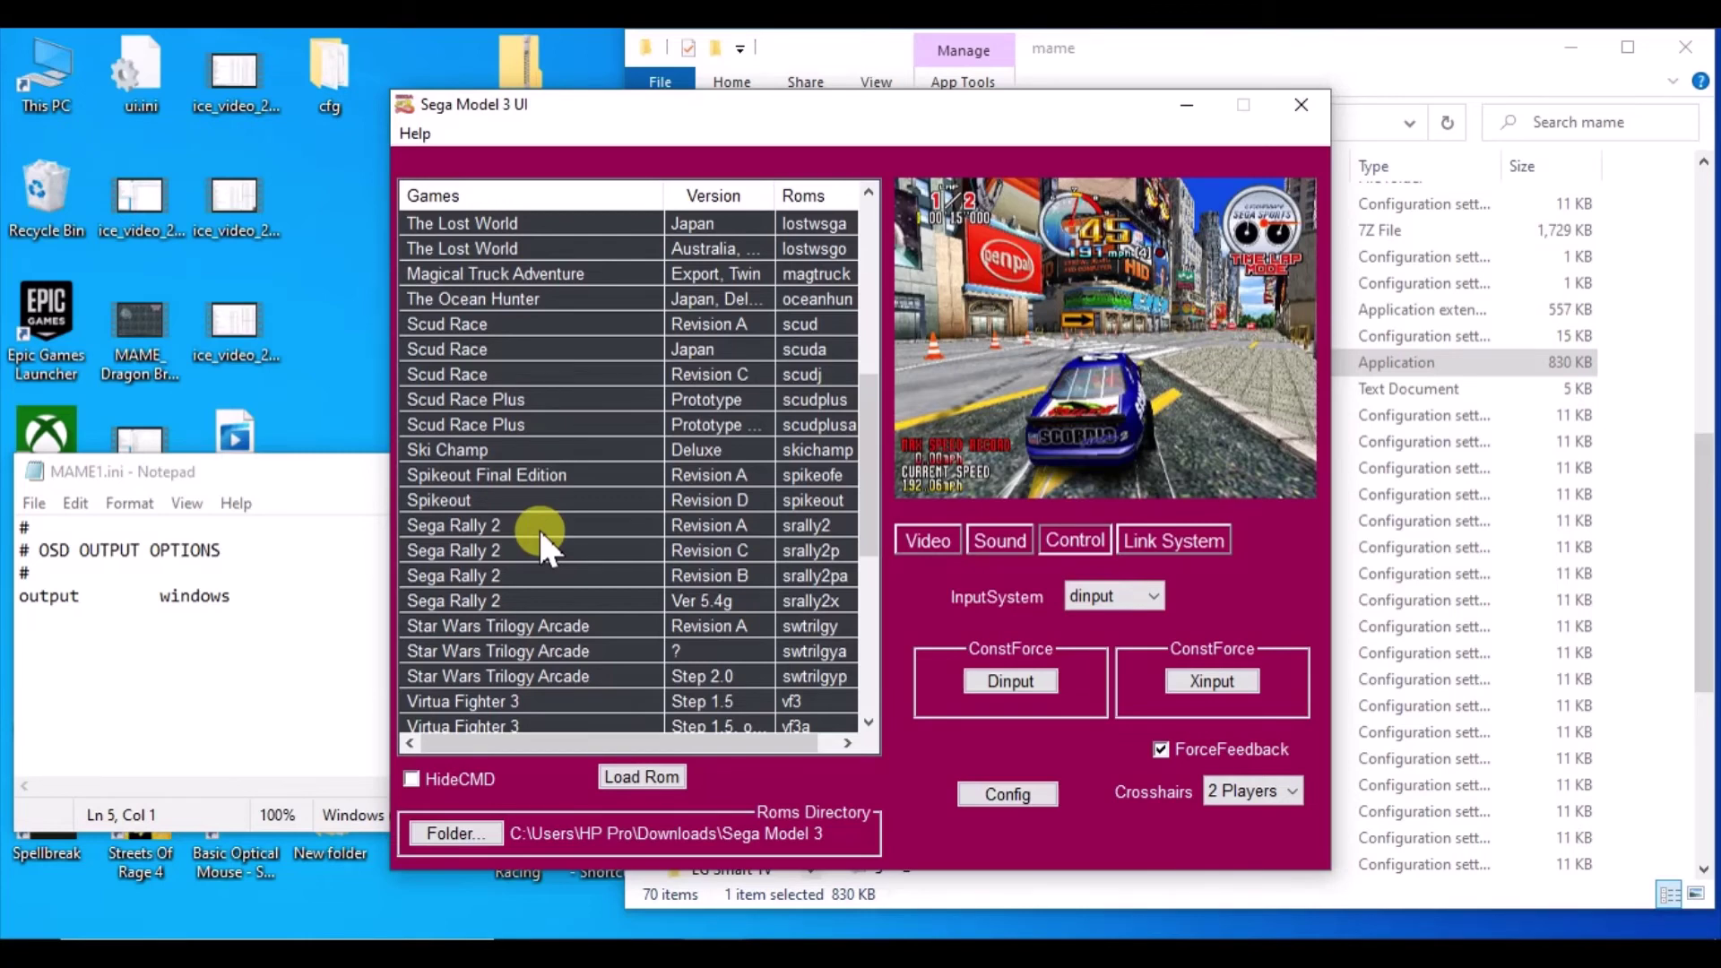
mouse_move(880, 116)
left_mouse_down()
mouse_move(793, 175)
mouse_move(653, 175)
left_mouse_up()
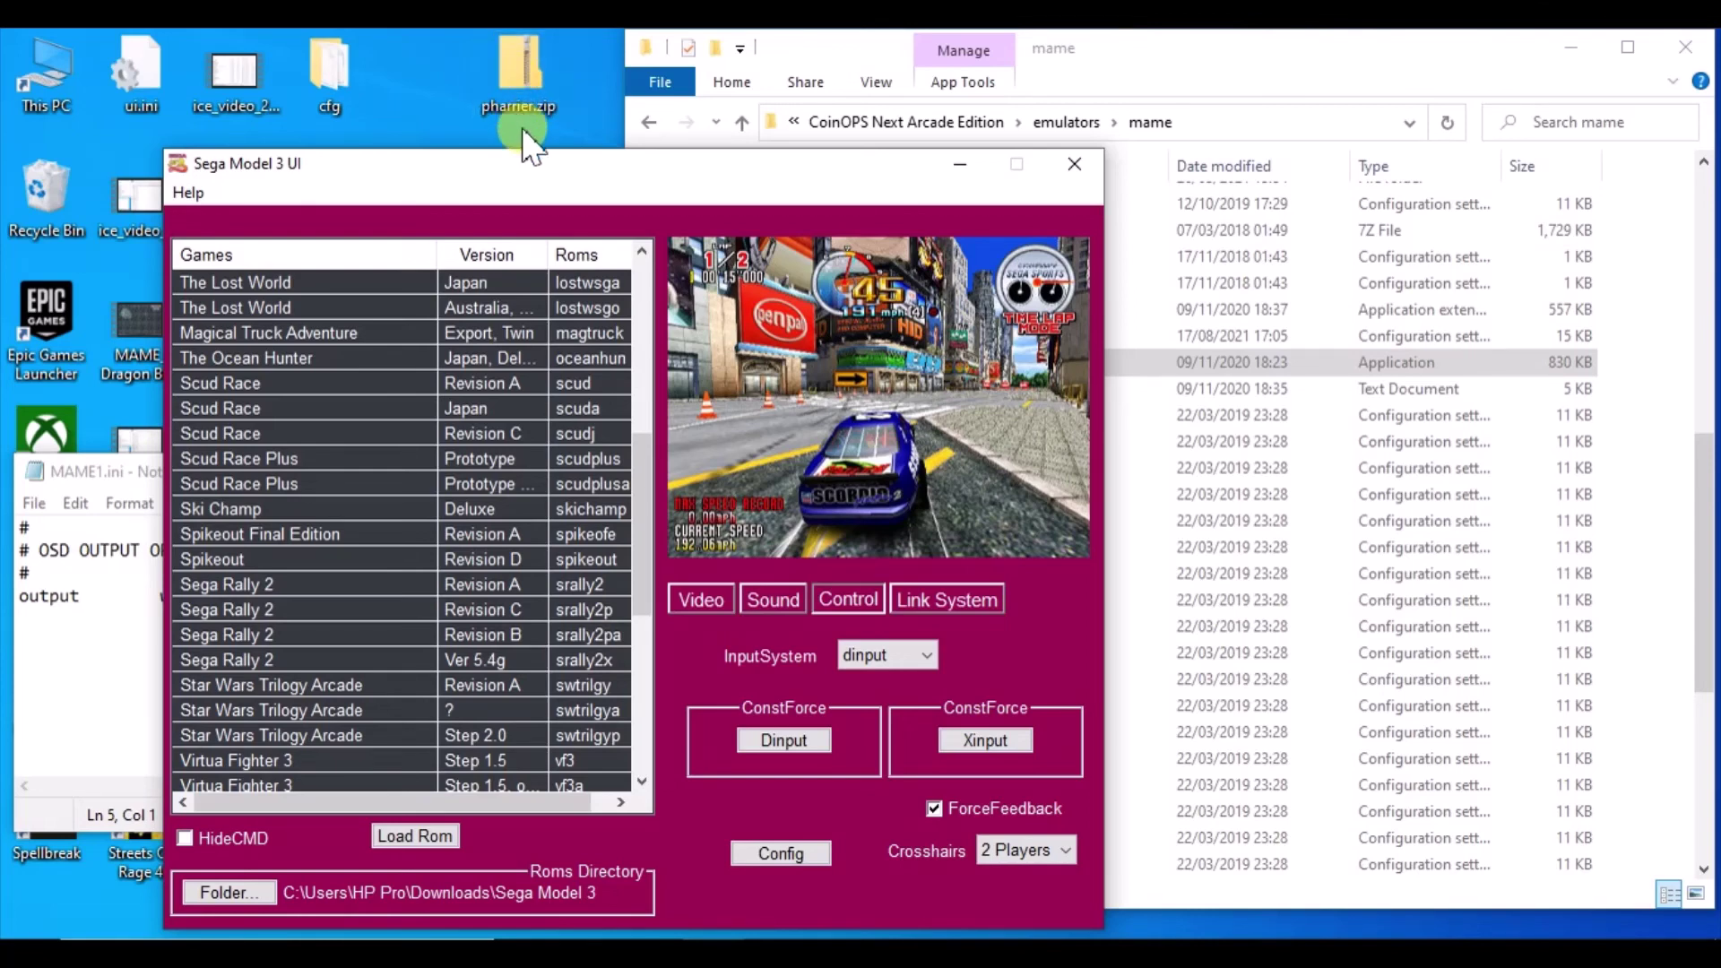
left_click_drag(534, 183, 518, 105)
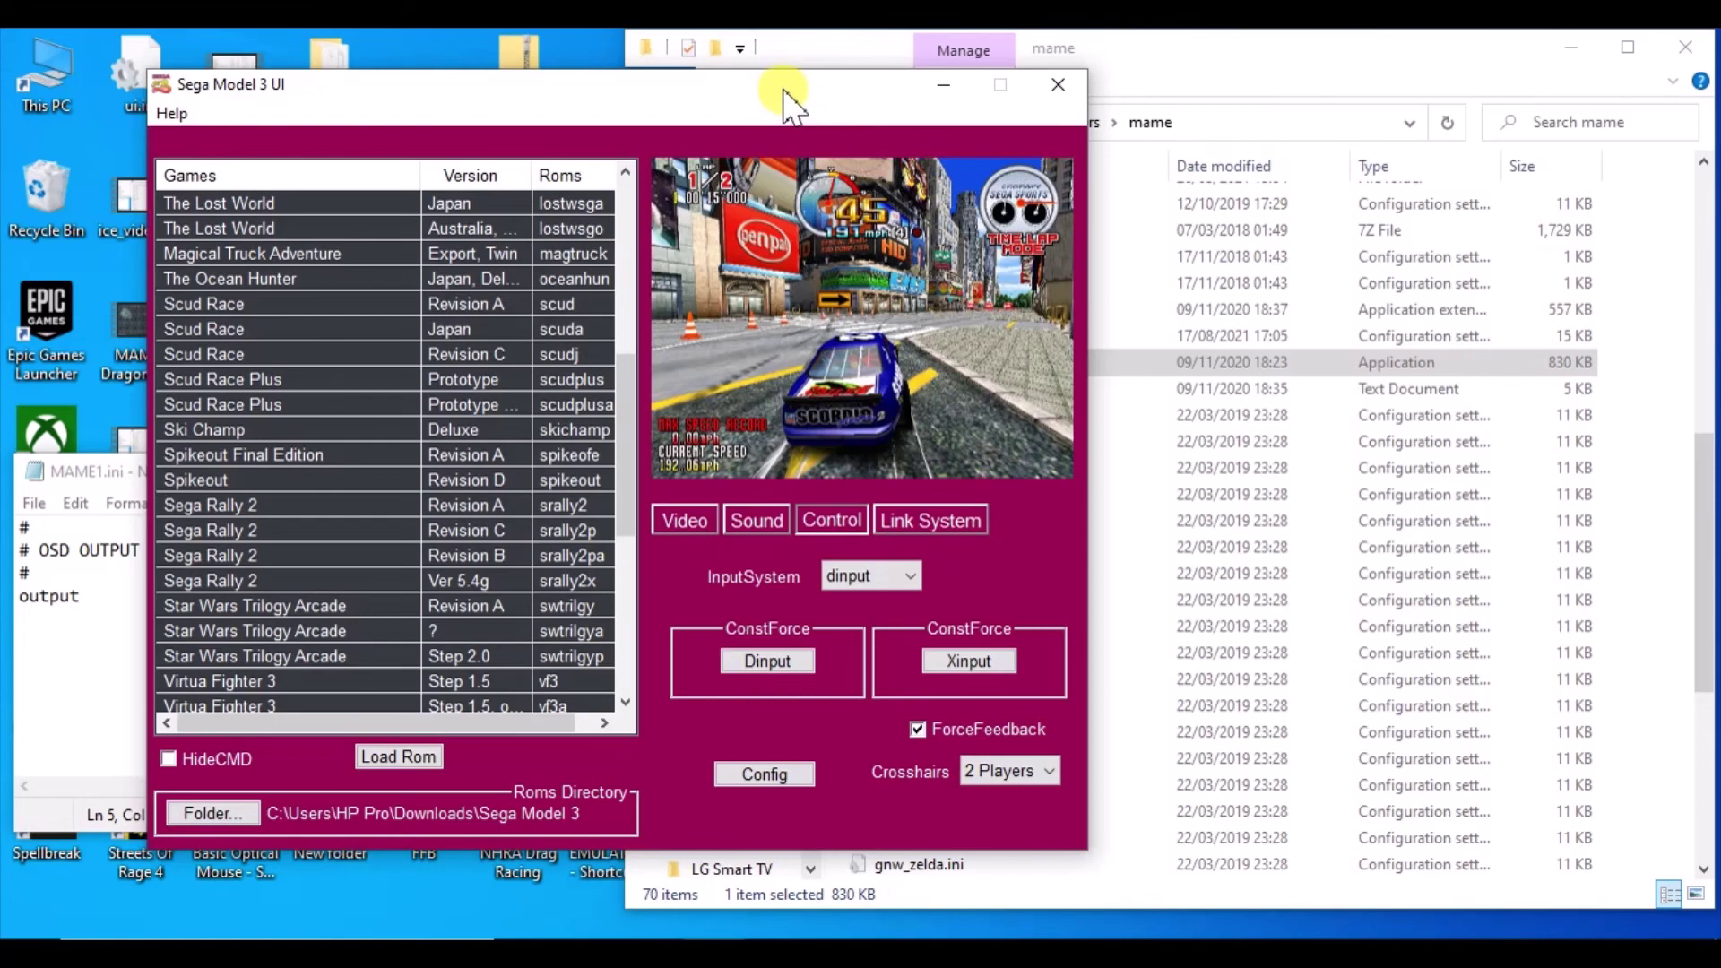
left_click_drag(784, 103, 667, 88)
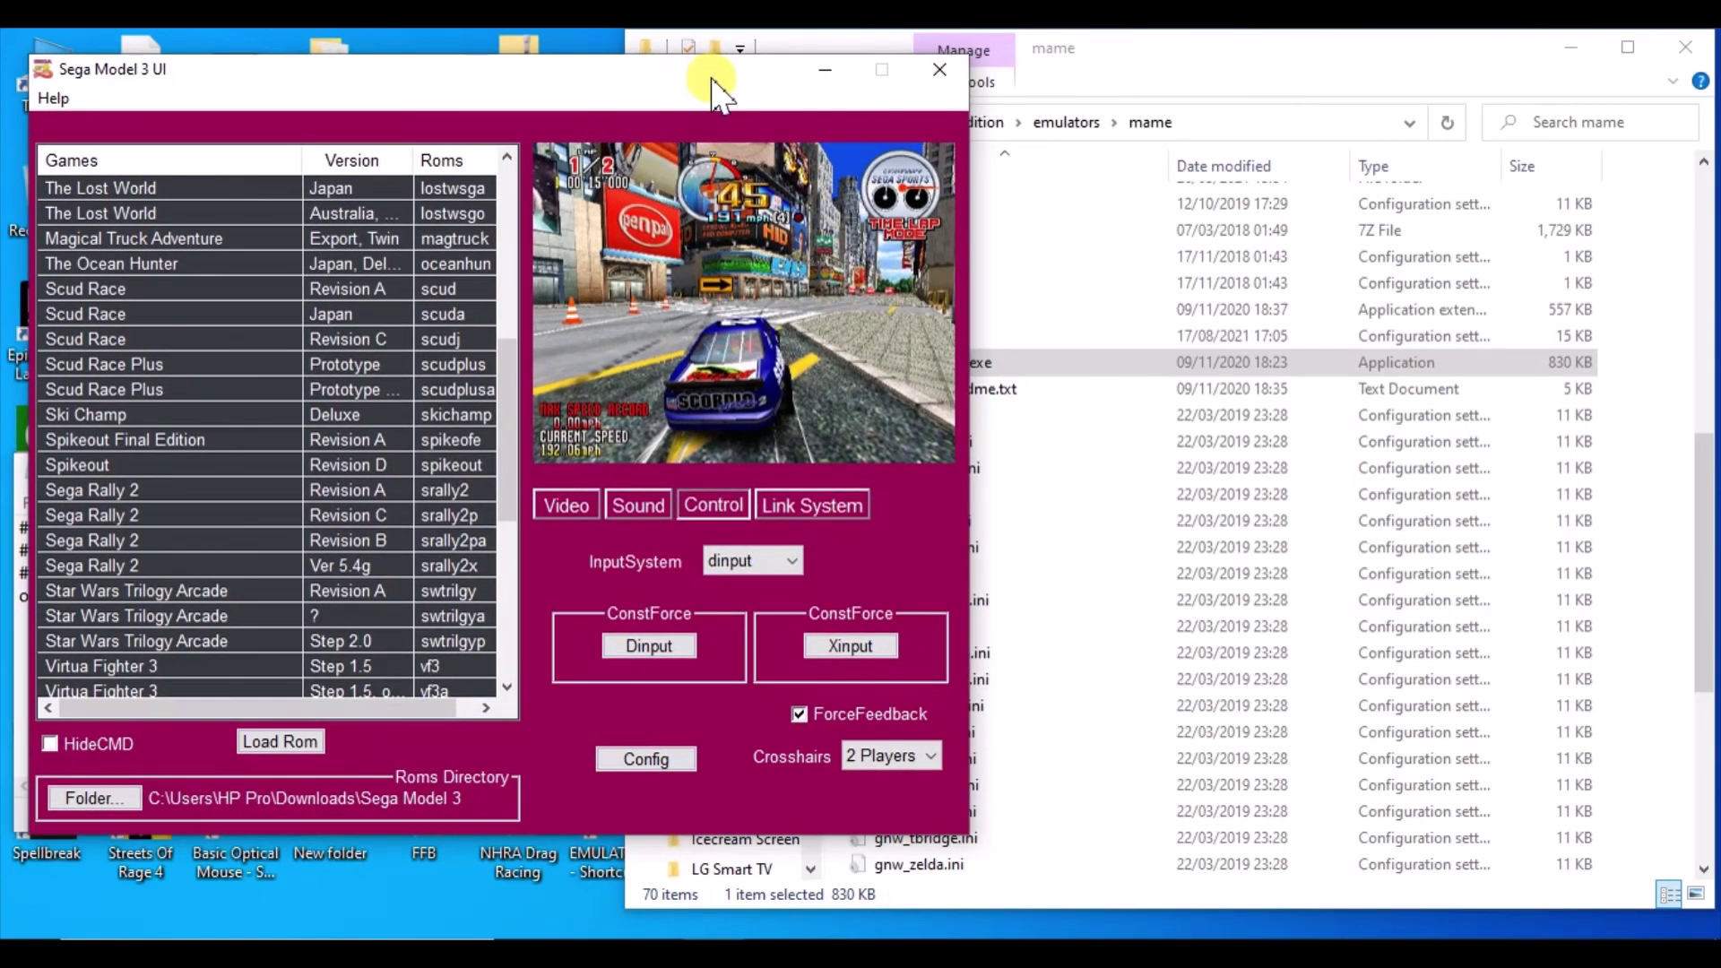